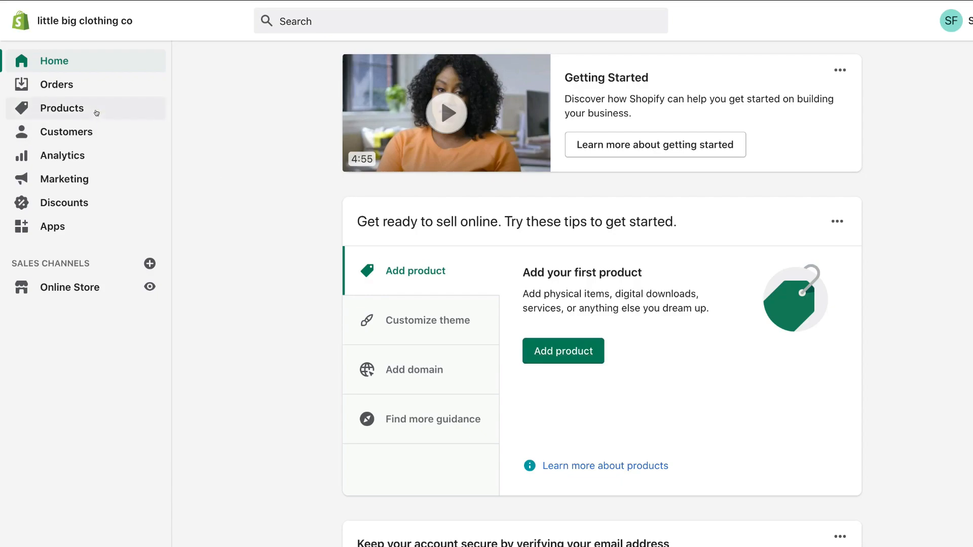
Start adding a new product to the store's product catalogue.
{"action": "left_click", "coordinate": [96, 112]}
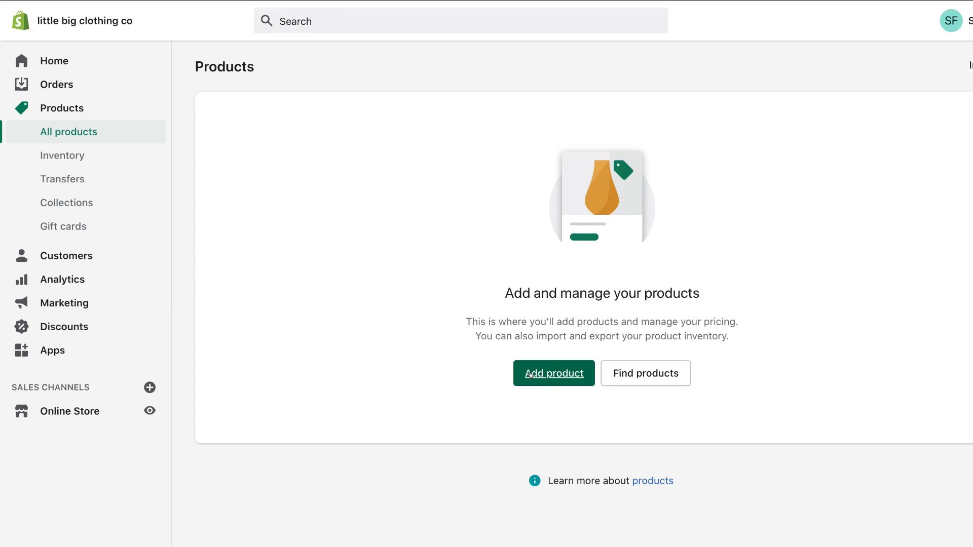
{"action": "left_click", "coordinate": [542, 374]}
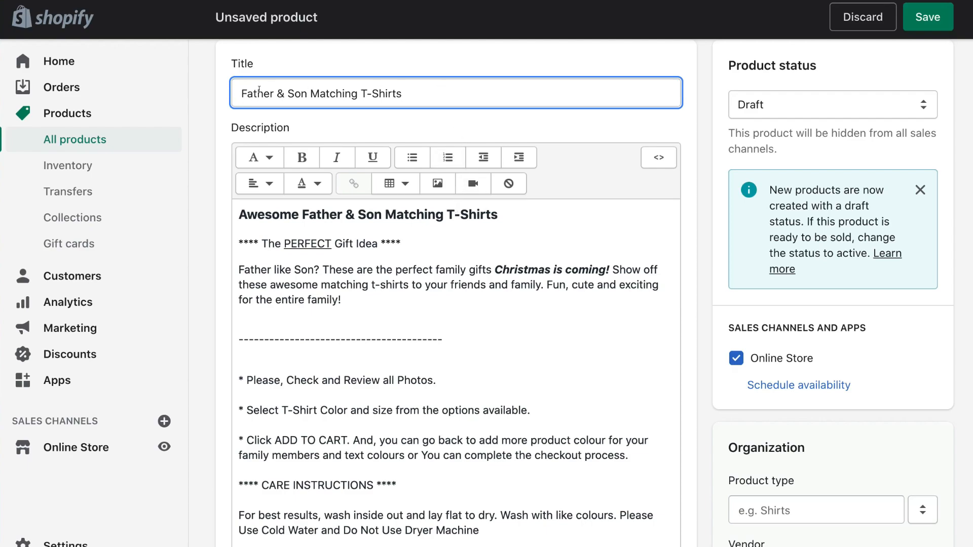
Examine the paragraph and heading styles available for formatting the product description.
{"action": "scroll", "coordinate": [416, 90], "scroll_direction": "down", "scroll_amount": 3}
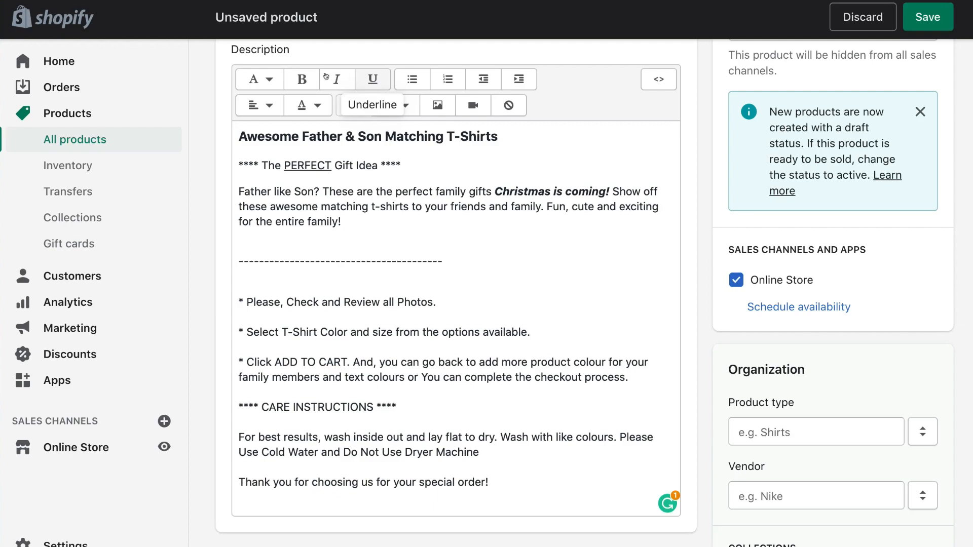
{"action": "left_click", "coordinate": [267, 81]}
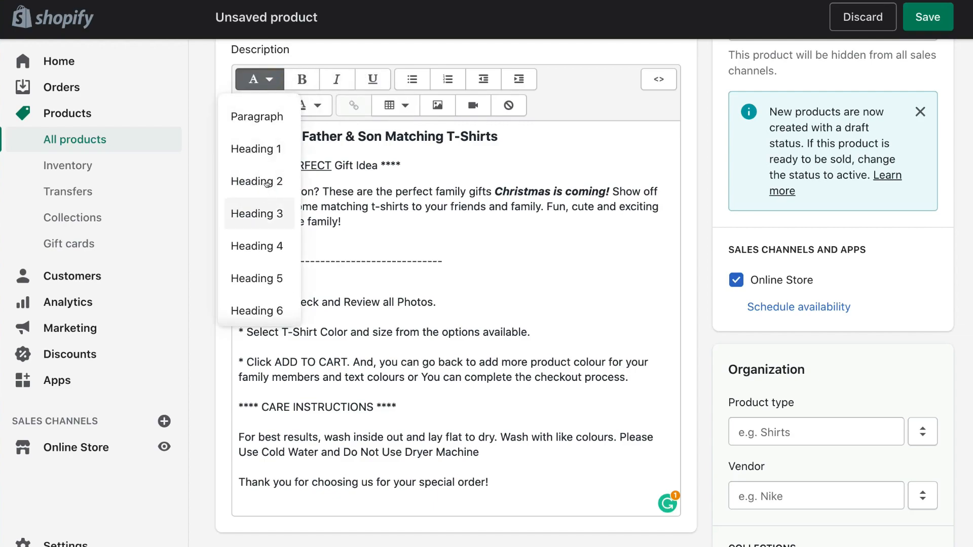
{"action": "left_click", "coordinate": [436, 155]}
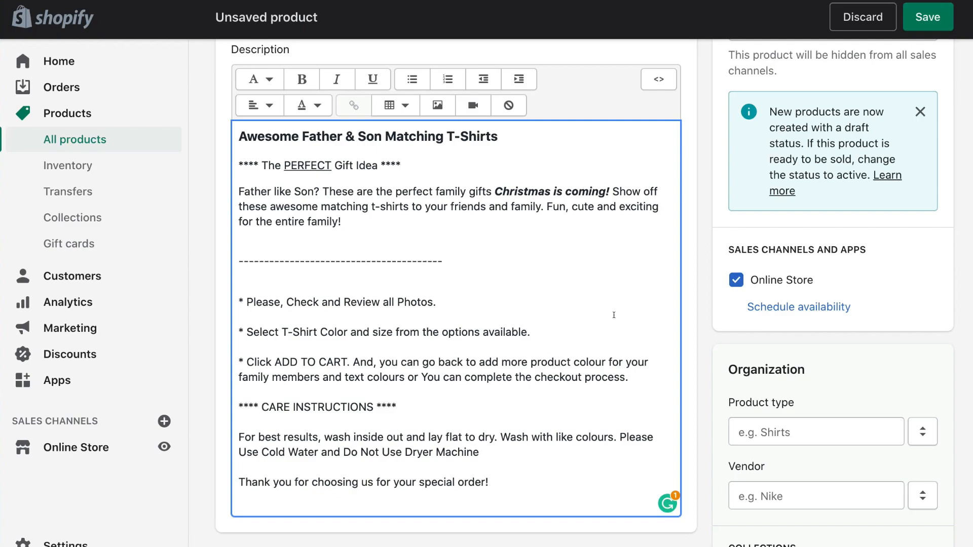
Upload images 1.png to 5.png as the product media and move the Player 1 photo to first place as the main image.
{"action": "scroll", "coordinate": [614, 315], "scroll_direction": "down", "scroll_amount": 1}
{"action": "scroll", "coordinate": [704, 316], "scroll_direction": "down", "scroll_amount": 5}
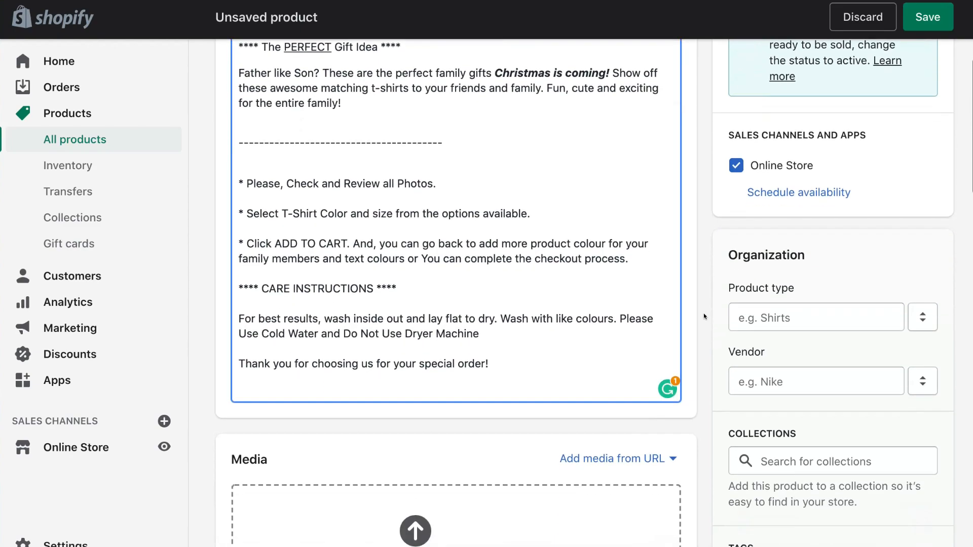
{"action": "scroll", "coordinate": [704, 316], "scroll_direction": "down", "scroll_amount": 5}
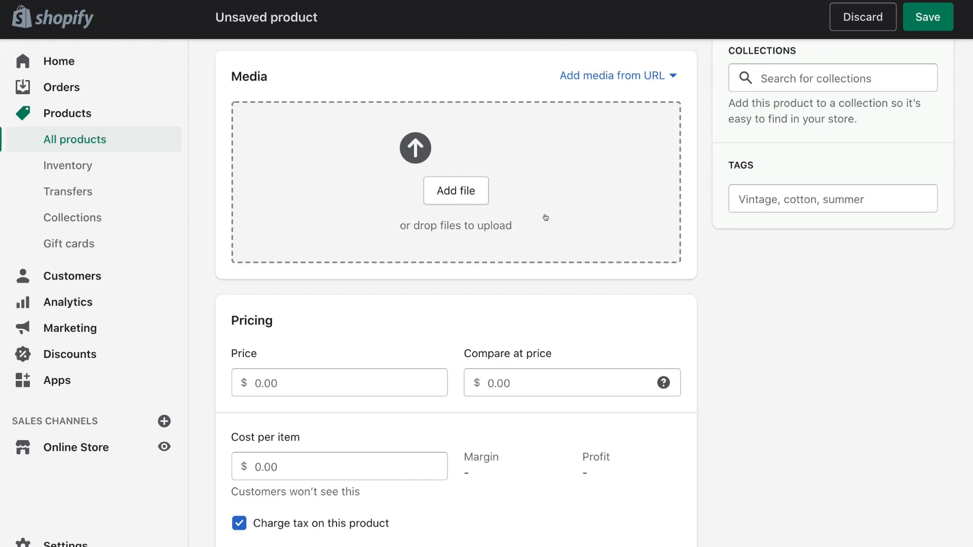
{"action": "left_click", "coordinate": [477, 193]}
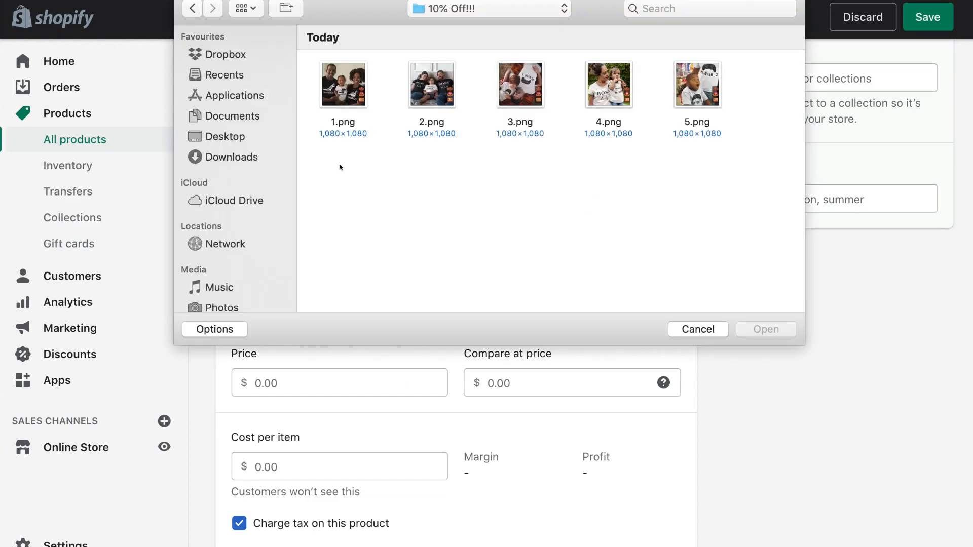
{"action": "left_click_drag", "start_coordinate": [342, 165], "coordinate": [734, 80]}
{"action": "left_click", "coordinate": [767, 329]}
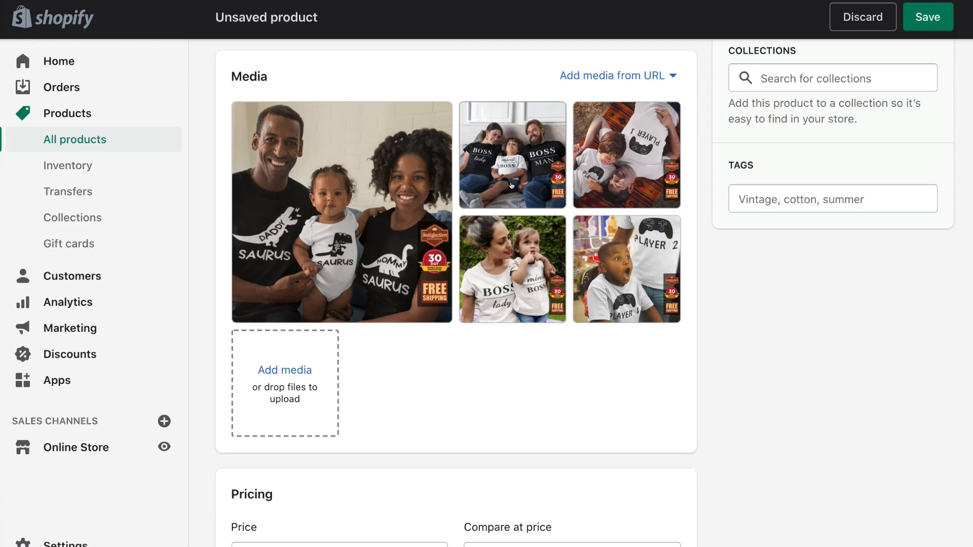
{"action": "left_click", "coordinate": [643, 165]}
{"action": "left_click_drag", "start_coordinate": [642, 166], "coordinate": [339, 208]}
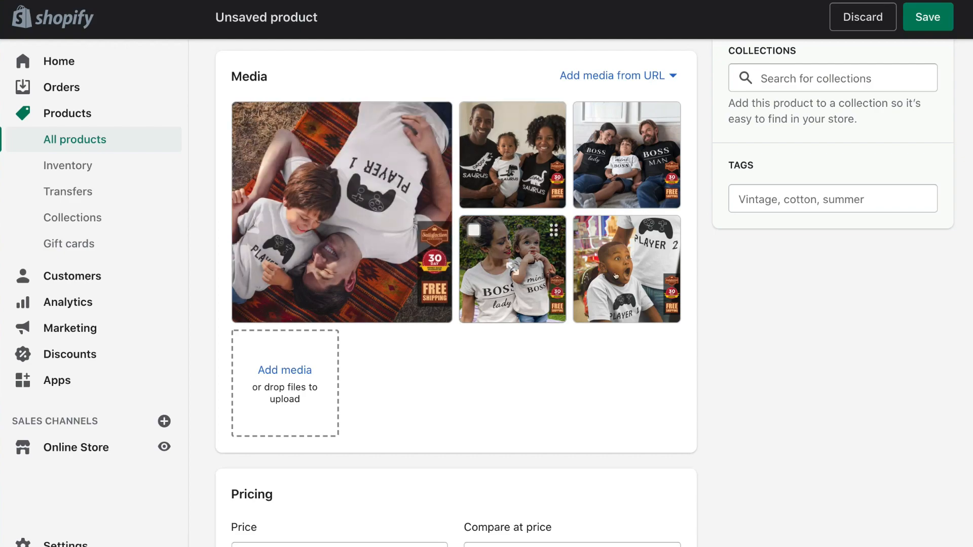
Set the product's price to $40 and its compare-at price to $60.
{"action": "scroll", "coordinate": [718, 365], "scroll_direction": "down", "scroll_amount": 5}
{"action": "scroll", "coordinate": [720, 366], "scroll_direction": "down", "scroll_amount": 4}
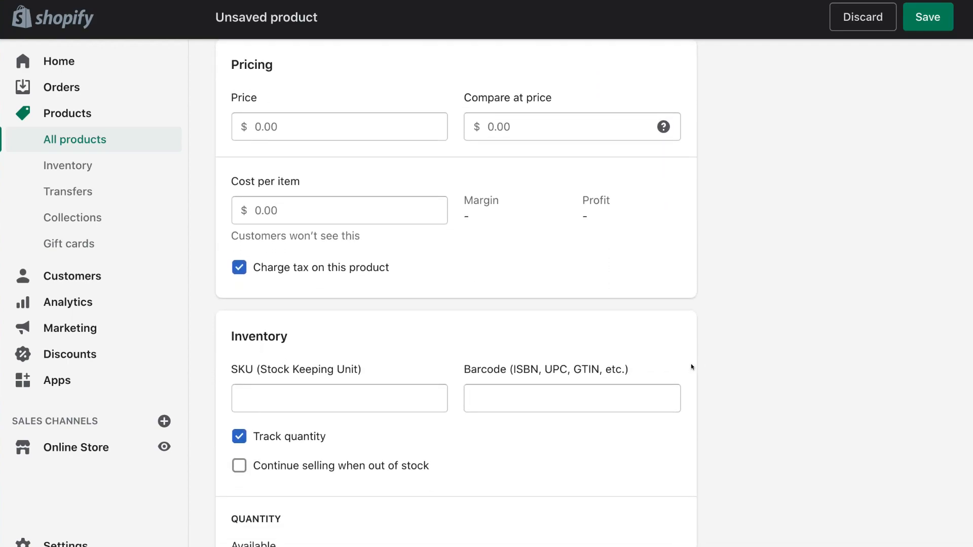
{"action": "left_click", "coordinate": [308, 124]}
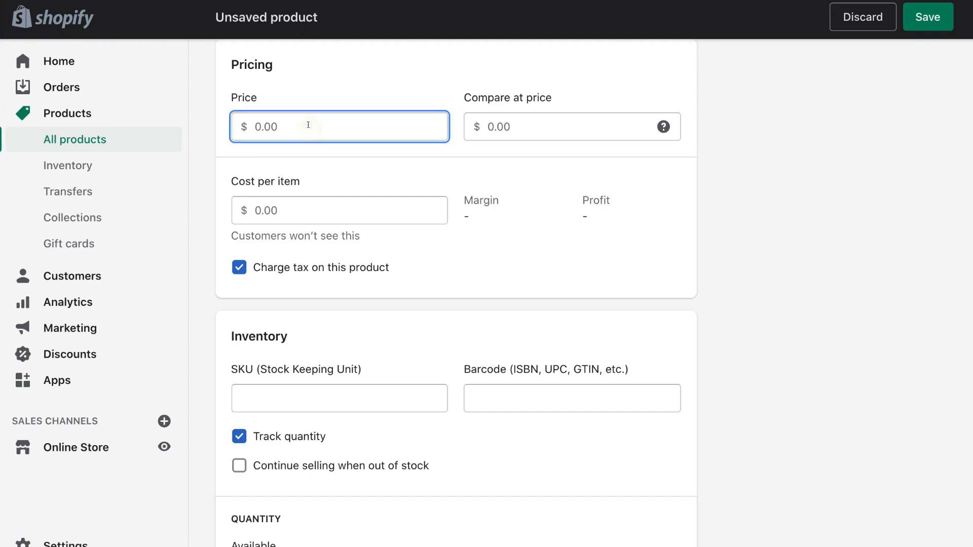
{"action": "type", "text": "40"}
{"action": "left_click", "coordinate": [571, 122]}
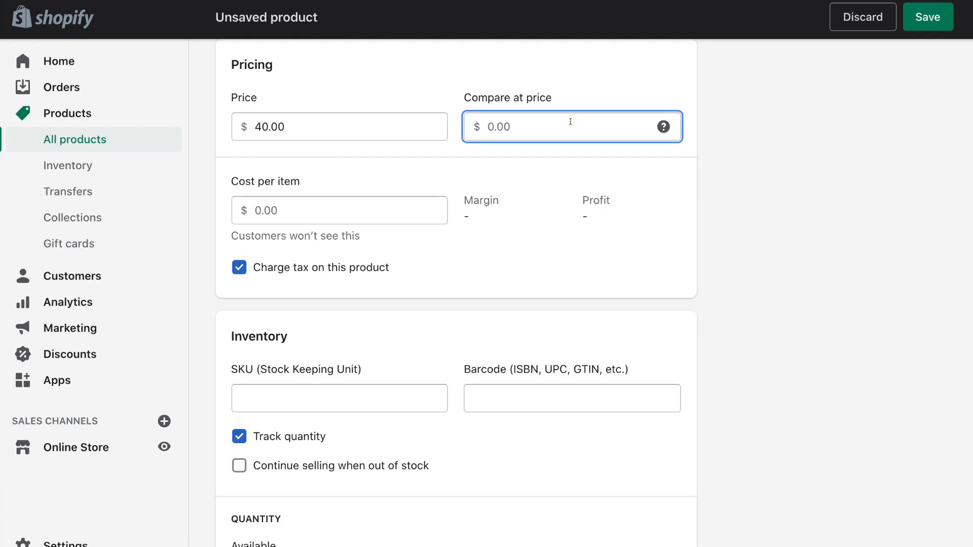
{"action": "type", "text": "60"}
{"action": "left_click", "coordinate": [769, 89]}
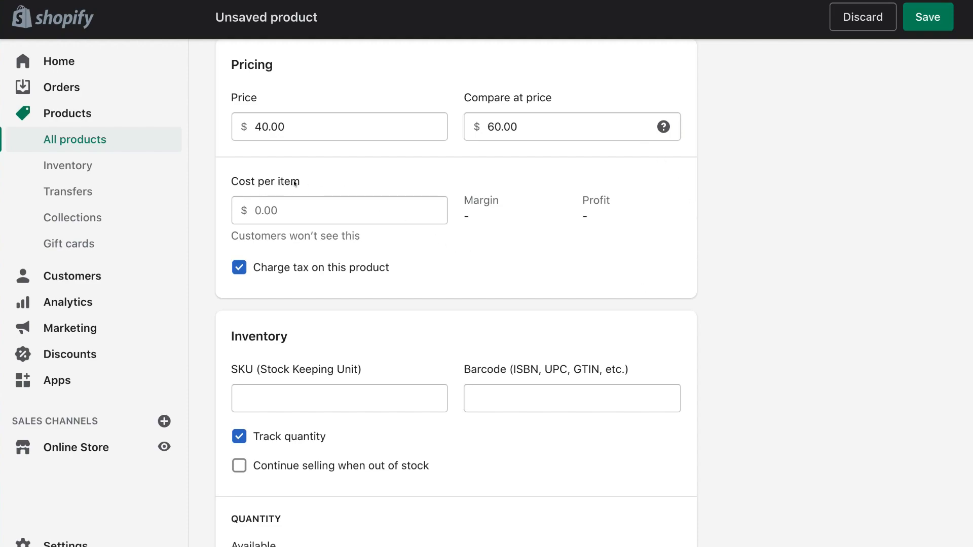
Set the cost per item to $15 and toggle the option to charge tax on this product.
{"action": "left_click", "coordinate": [343, 206]}
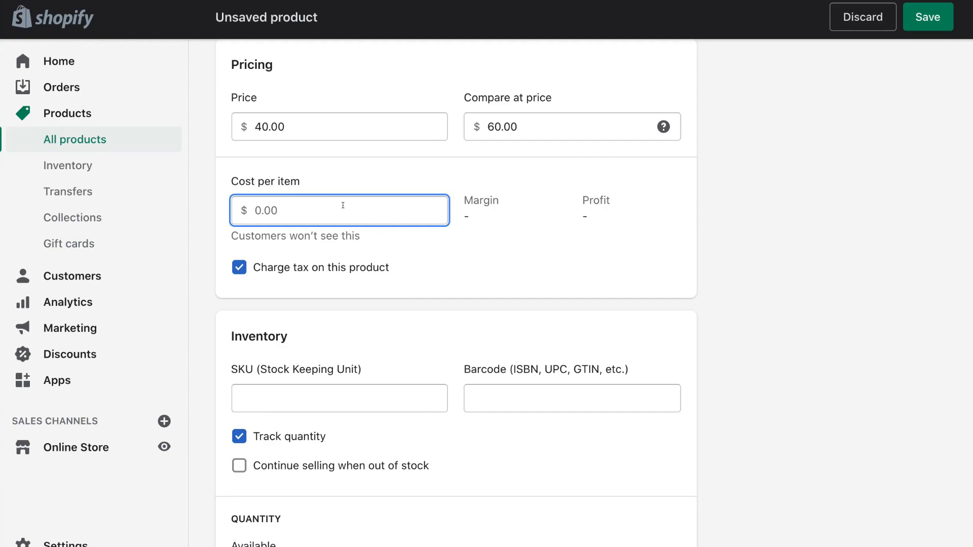
{"action": "type", "text": "15"}
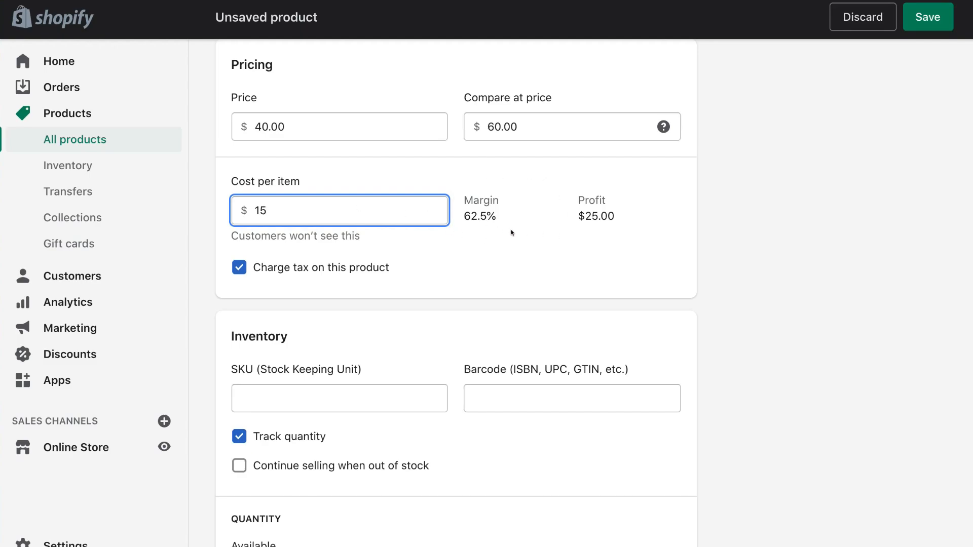
{"action": "left_click", "coordinate": [559, 209]}
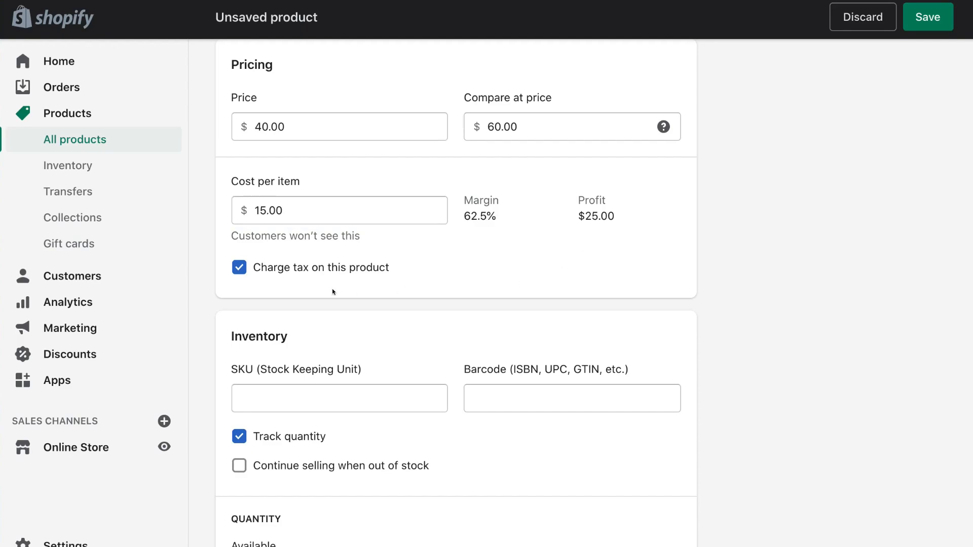
{"action": "left_click", "coordinate": [238, 268]}
Set the available inventory quantity to 100.
{"action": "scroll", "coordinate": [468, 321], "scroll_direction": "down", "scroll_amount": 5}
{"action": "scroll", "coordinate": [468, 322], "scroll_direction": "down", "scroll_amount": 1}
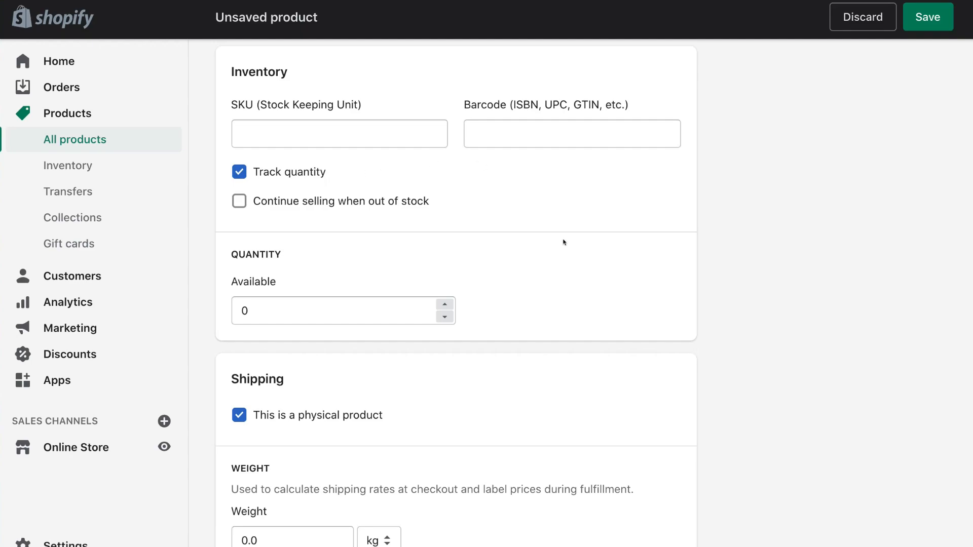
{"action": "left_click", "coordinate": [366, 311]}
{"action": "double_click", "coordinate": [366, 311]}
{"action": "type", "text": "100"}
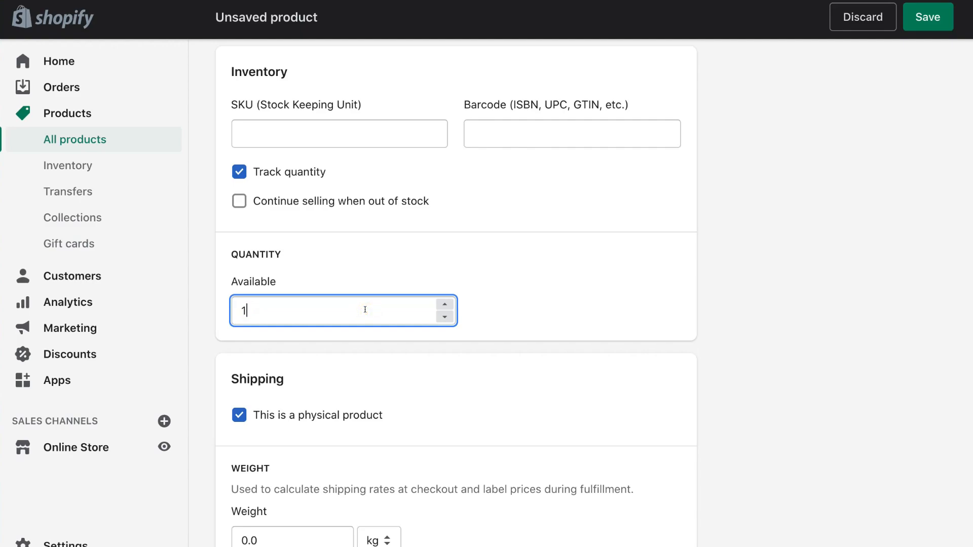
{"action": "left_click", "coordinate": [558, 294]}
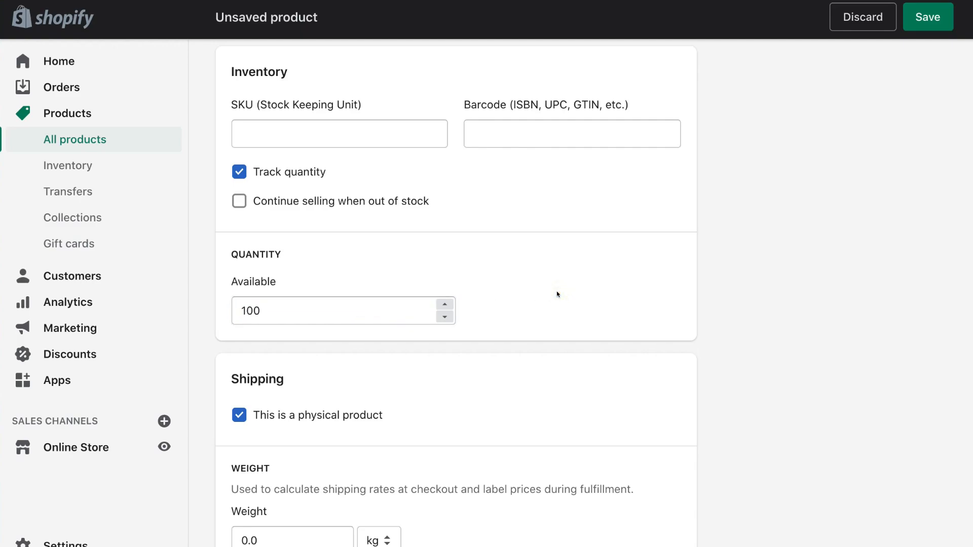
Set the product's shipping weight to 0.3 with kg as the unit.
{"action": "scroll", "coordinate": [557, 293], "scroll_direction": "down", "scroll_amount": 5}
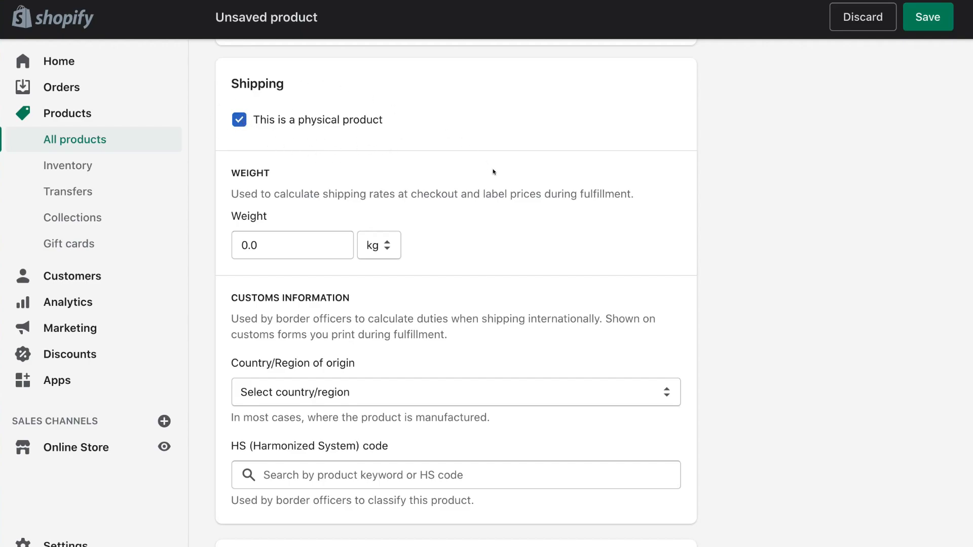
{"action": "scroll", "coordinate": [494, 168], "scroll_direction": "down", "scroll_amount": 2}
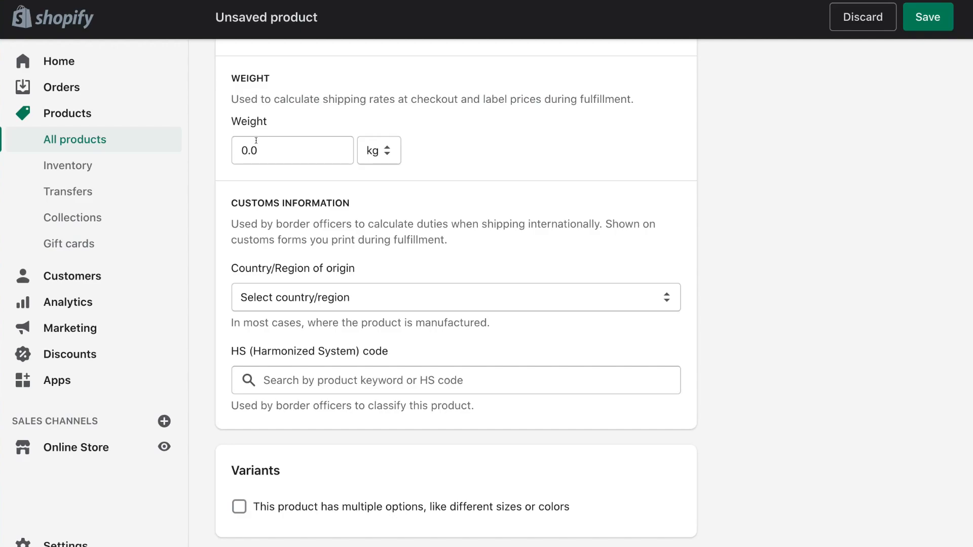
{"action": "left_click", "coordinate": [257, 148]}
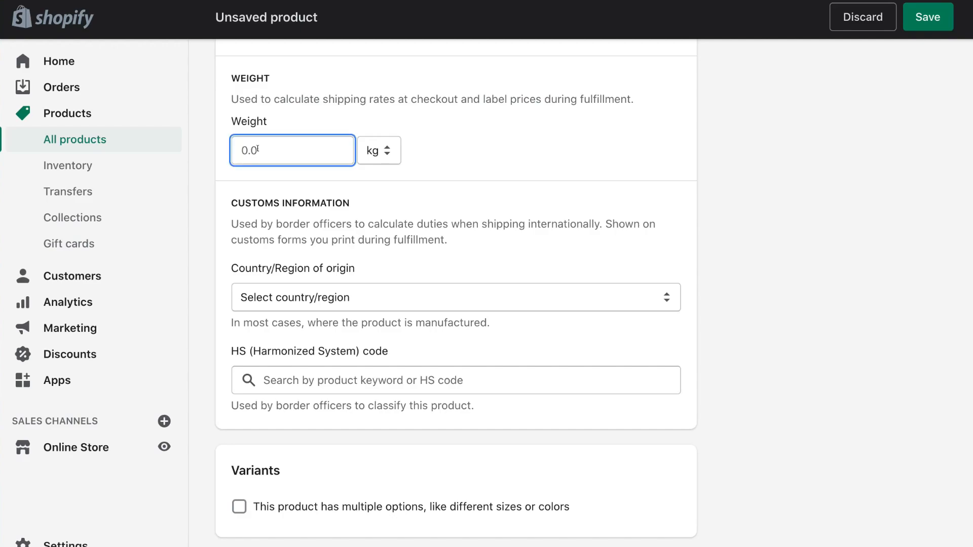
{"action": "type", "text": "0.3"}
{"action": "scroll", "coordinate": [362, 150], "scroll_direction": "up", "scroll_amount": 2}
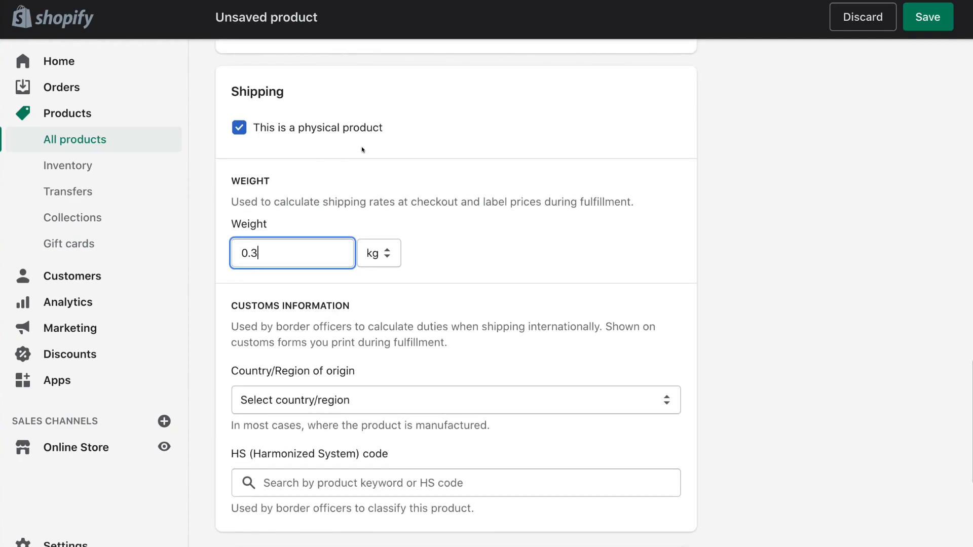
{"action": "scroll", "coordinate": [362, 150], "scroll_direction": "down", "scroll_amount": 1}
{"action": "key", "text": "Tab"}
{"action": "left_click", "coordinate": [387, 188]}
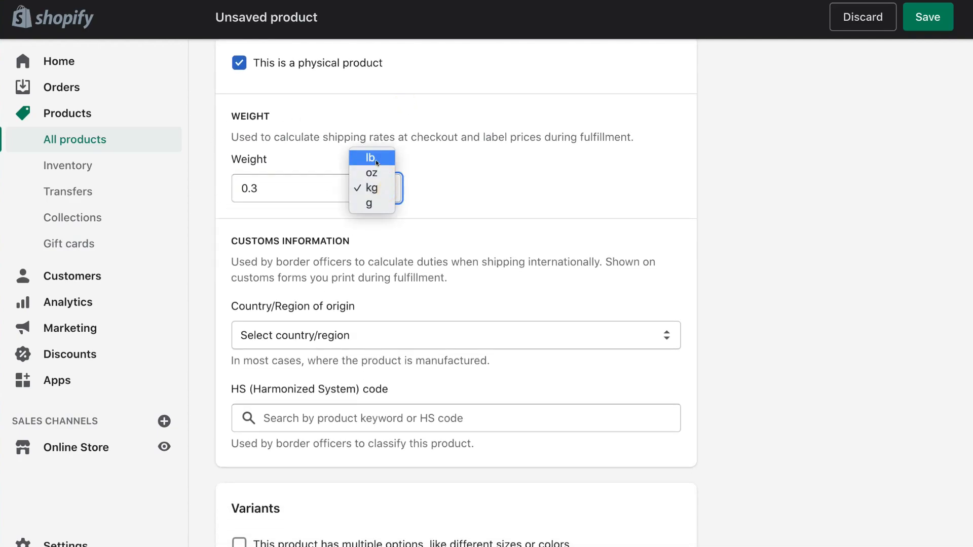
{"action": "left_click", "coordinate": [376, 186]}
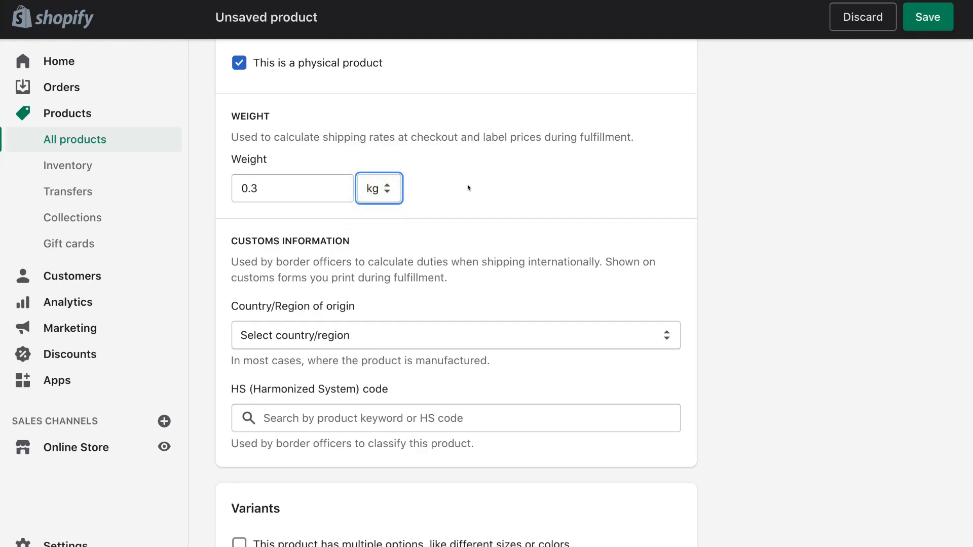
Fill in the customs information with New Zealand as the country of origin and HS code 610610.
{"action": "scroll", "coordinate": [467, 188], "scroll_direction": "down", "scroll_amount": 5}
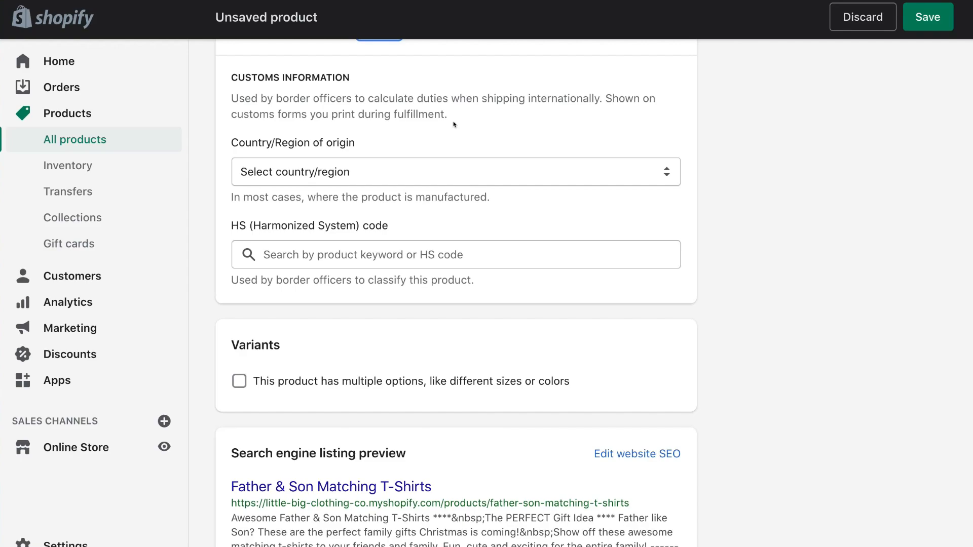
{"action": "left_click", "coordinate": [418, 176]}
{"action": "scroll", "coordinate": [418, 177], "scroll_direction": "down", "scroll_amount": 10}
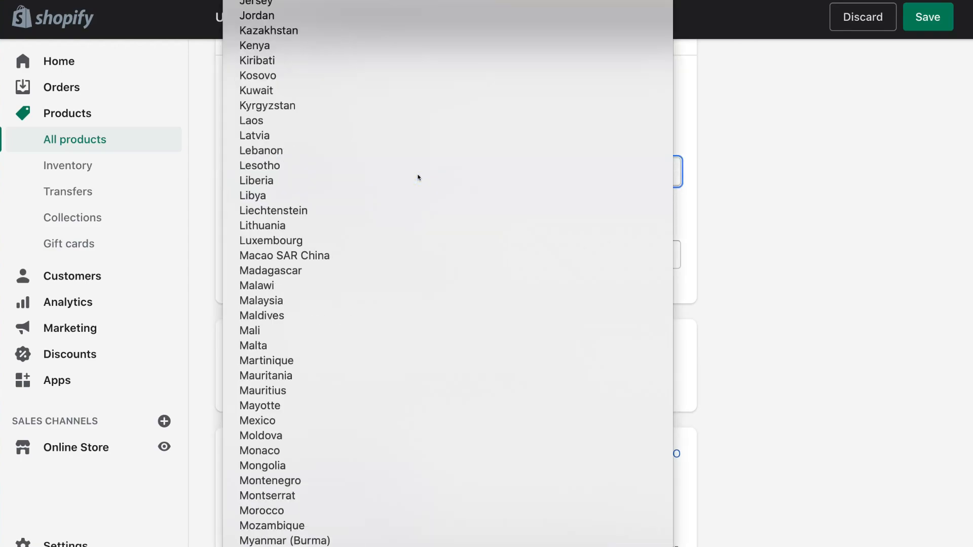
{"action": "scroll", "coordinate": [363, 446], "scroll_direction": "down", "scroll_amount": 3}
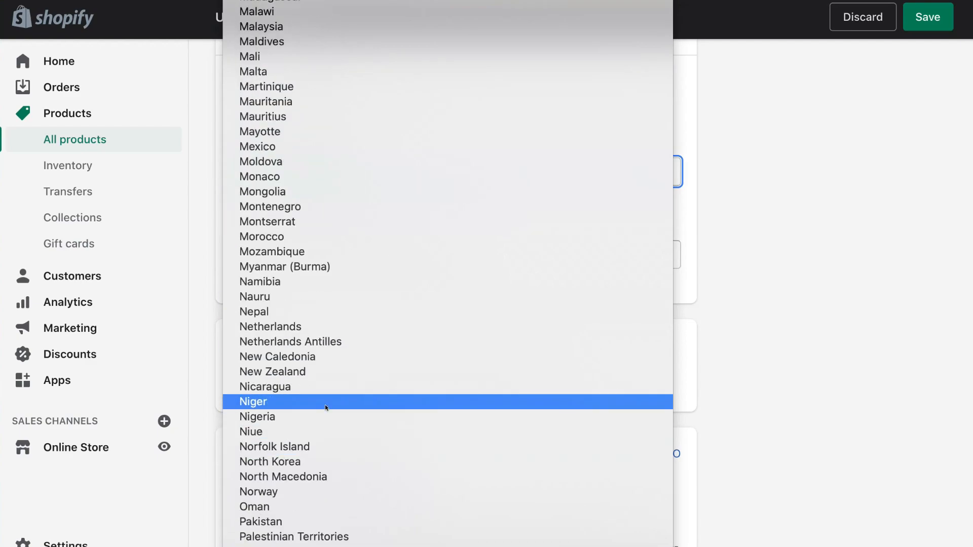
{"action": "left_click", "coordinate": [308, 376]}
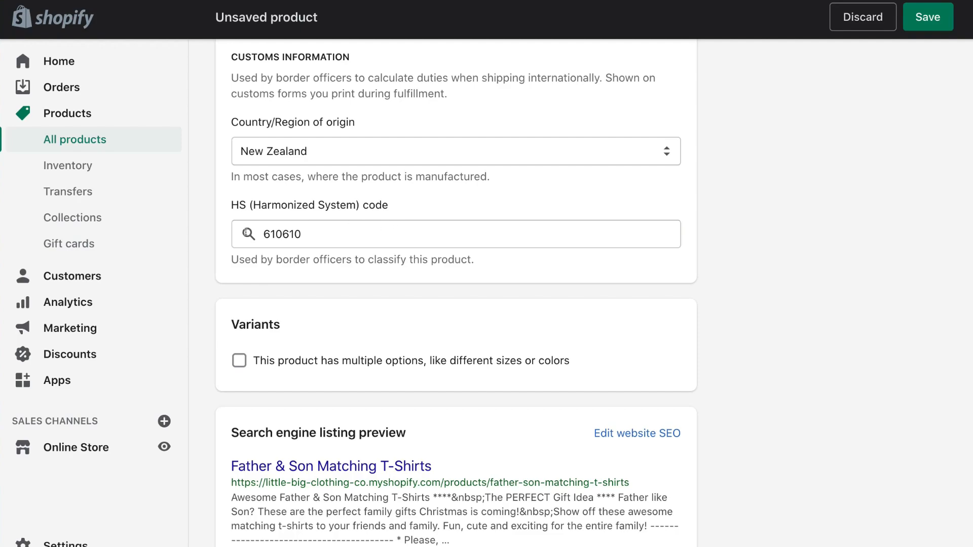
{"action": "left_click", "coordinate": [305, 237]}
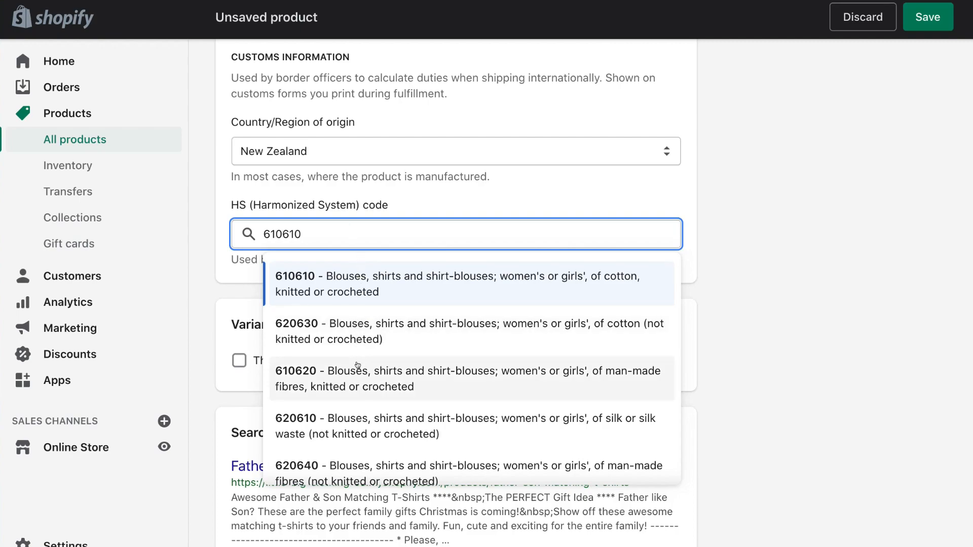
{"action": "left_click", "coordinate": [550, 202]}
Enable multiple options for the product and add a Size option with the values Small, Medium and Large.
{"action": "scroll", "coordinate": [553, 203], "scroll_direction": "down", "scroll_amount": 2}
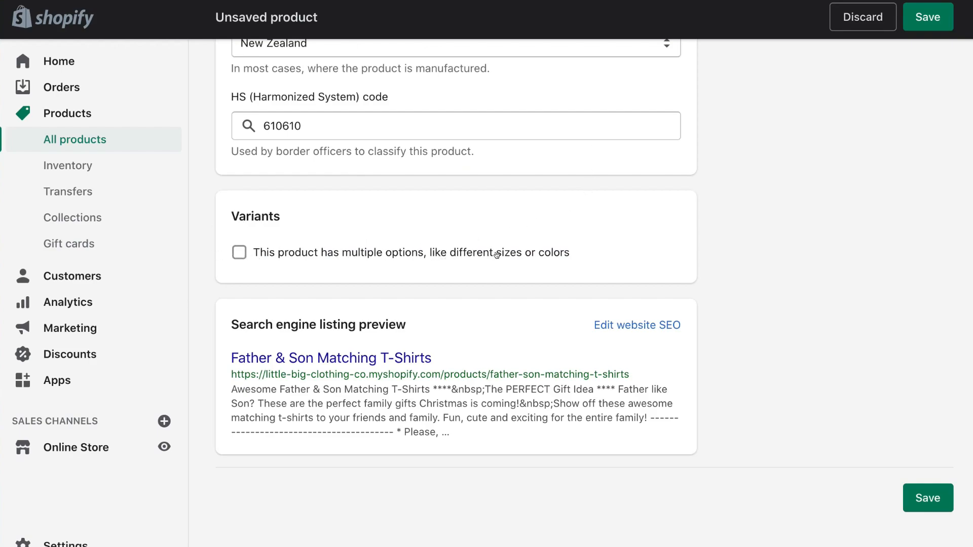
{"action": "left_click", "coordinate": [239, 250]}
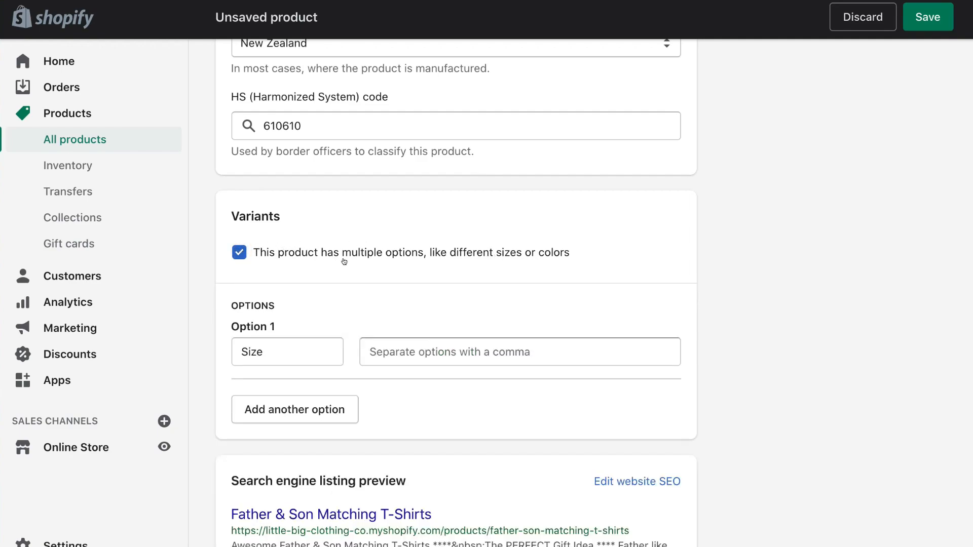
{"action": "left_click", "coordinate": [309, 352]}
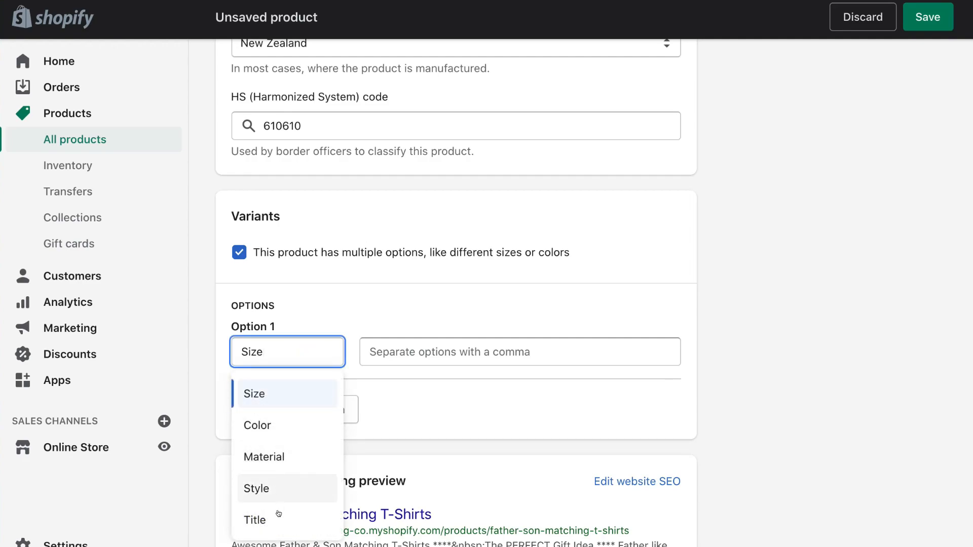
{"action": "left_click", "coordinate": [275, 395]}
{"action": "left_click", "coordinate": [426, 355]}
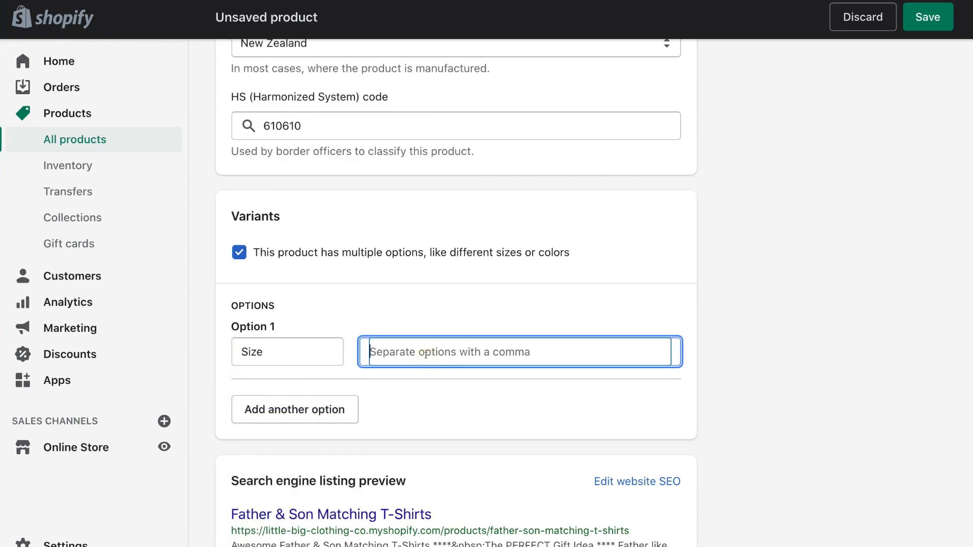
{"action": "type", "text": "Small,Medium,"}
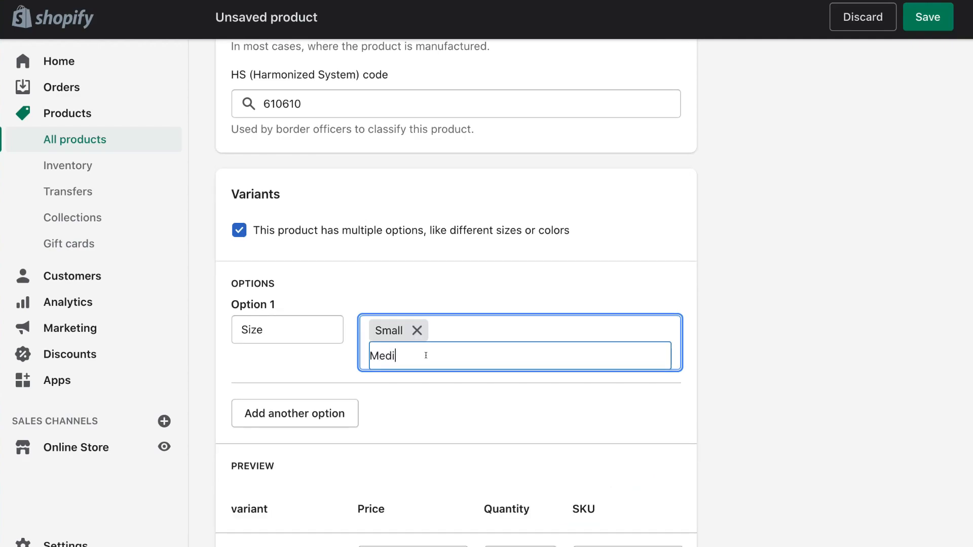
{"action": "type", "text": "Large,"}
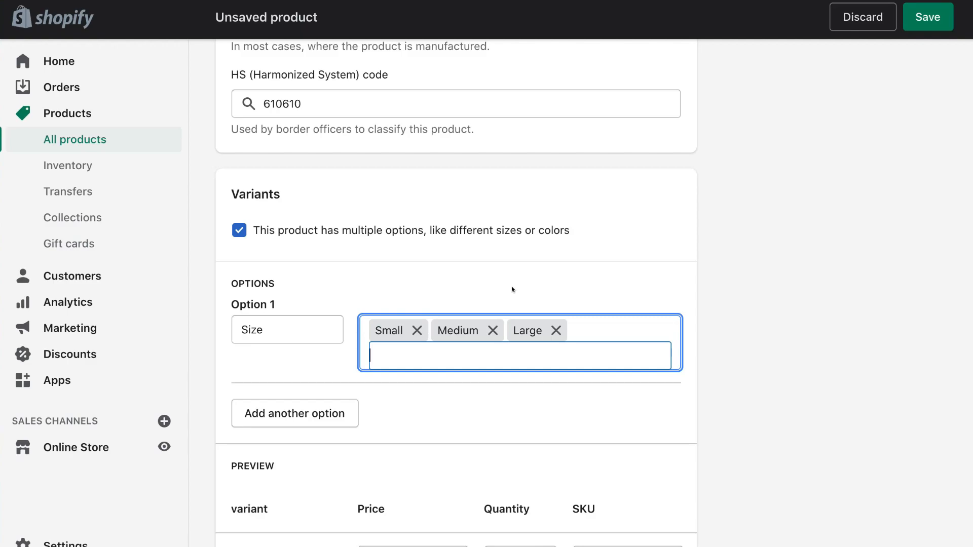
Add a second option, Color, with the values Grey, Blue, Red and Black.
{"action": "left_click", "coordinate": [320, 414]}
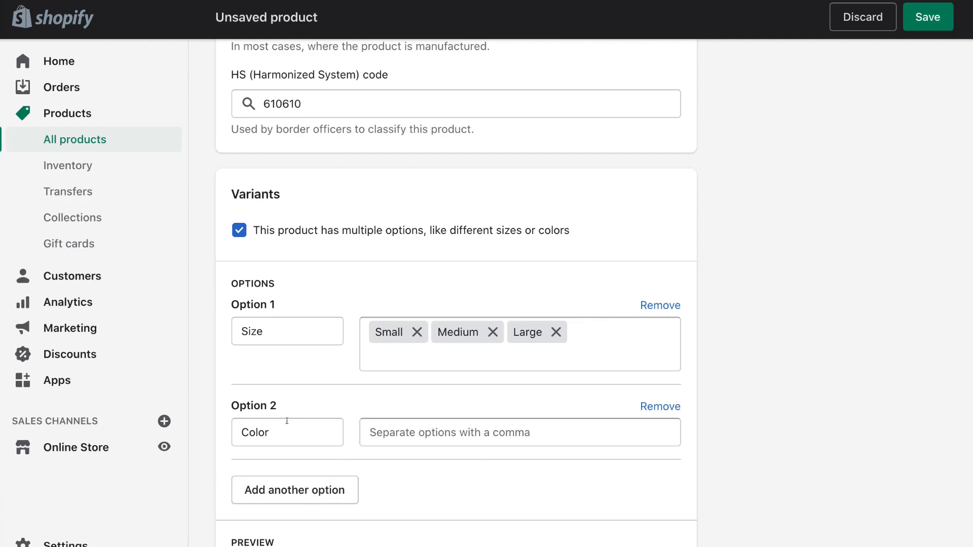
{"action": "left_click", "coordinate": [267, 431]}
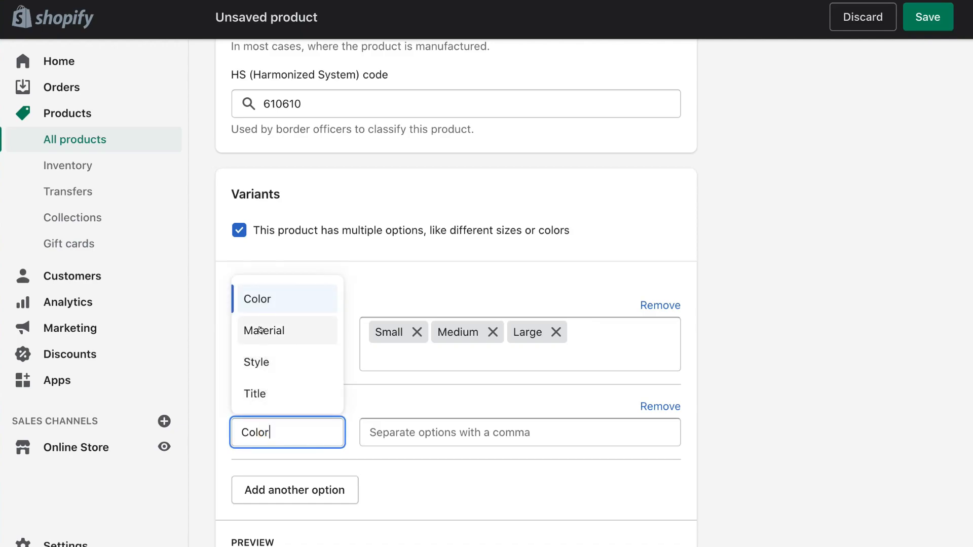
{"action": "left_click", "coordinate": [387, 404]}
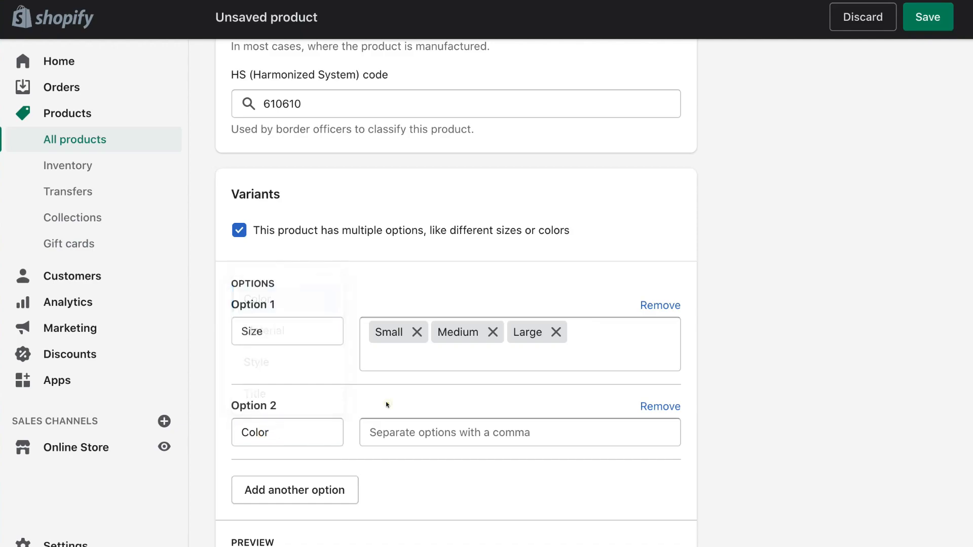
{"action": "left_click", "coordinate": [407, 433]}
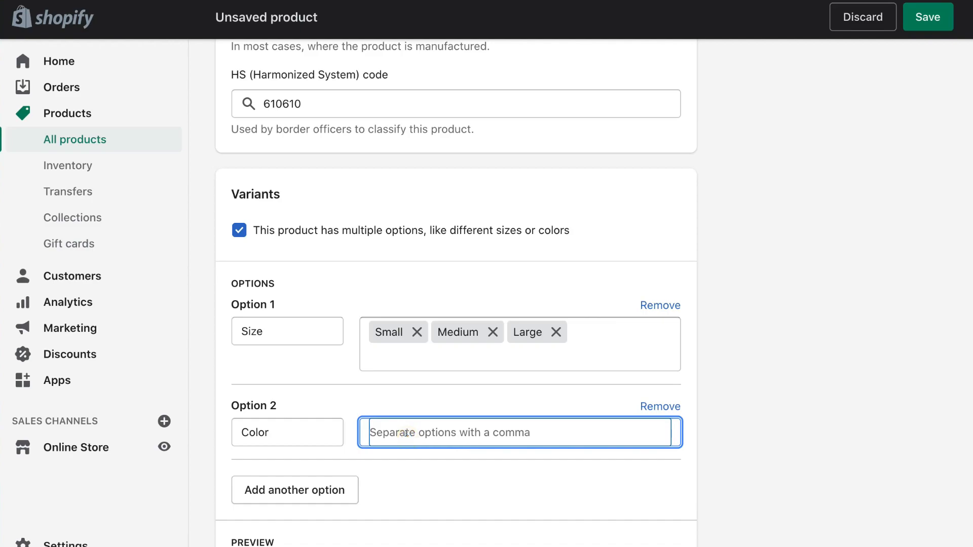
{"action": "type", "text": "Grey,Blue,"}
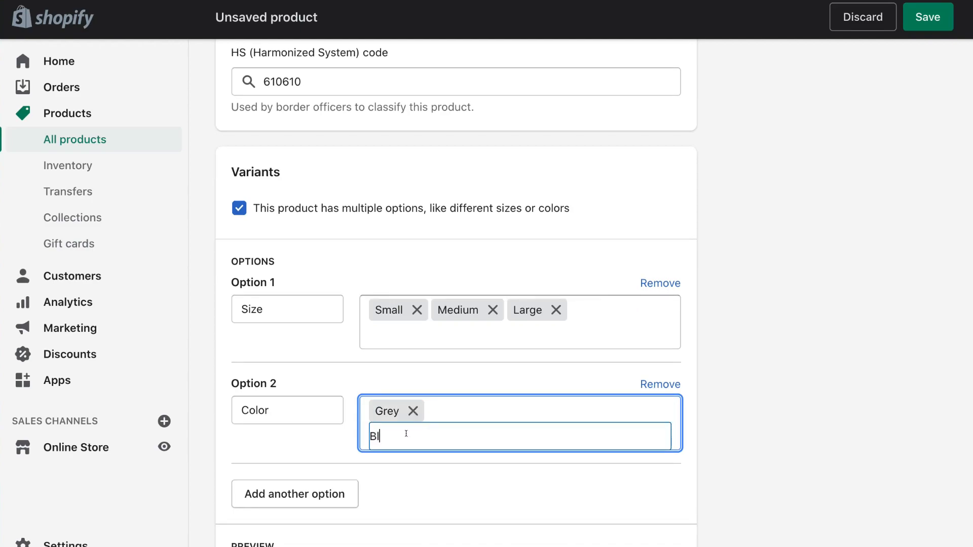
{"action": "type", "text": "Red,Black"}
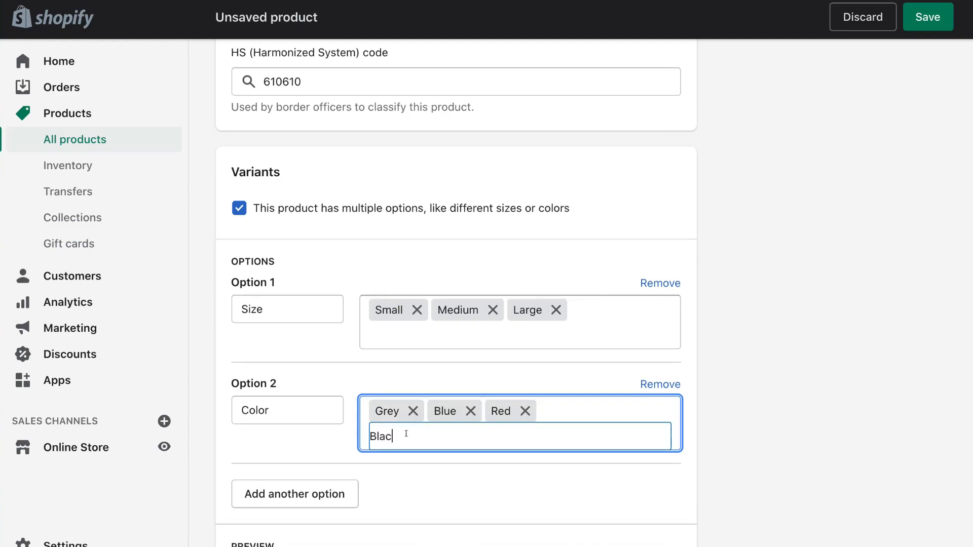
{"action": "type", "text": ","}
{"action": "left_click", "coordinate": [341, 443]}
Review the size and color combinations in the variant preview with their prices and quantities.
{"action": "scroll", "coordinate": [342, 444], "scroll_direction": "down", "scroll_amount": 3}
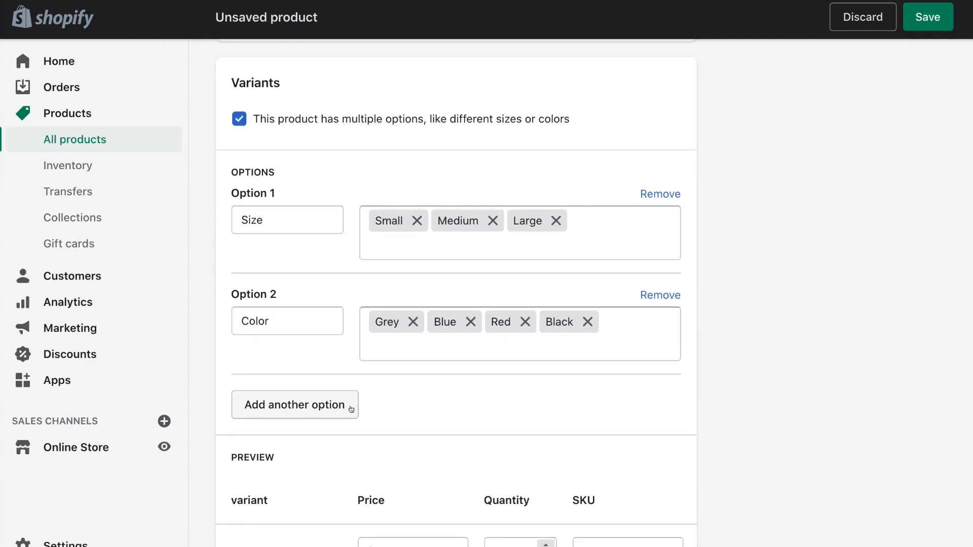
{"action": "scroll", "coordinate": [344, 408], "scroll_direction": "down", "scroll_amount": 5}
{"action": "scroll", "coordinate": [353, 409], "scroll_direction": "down", "scroll_amount": 2}
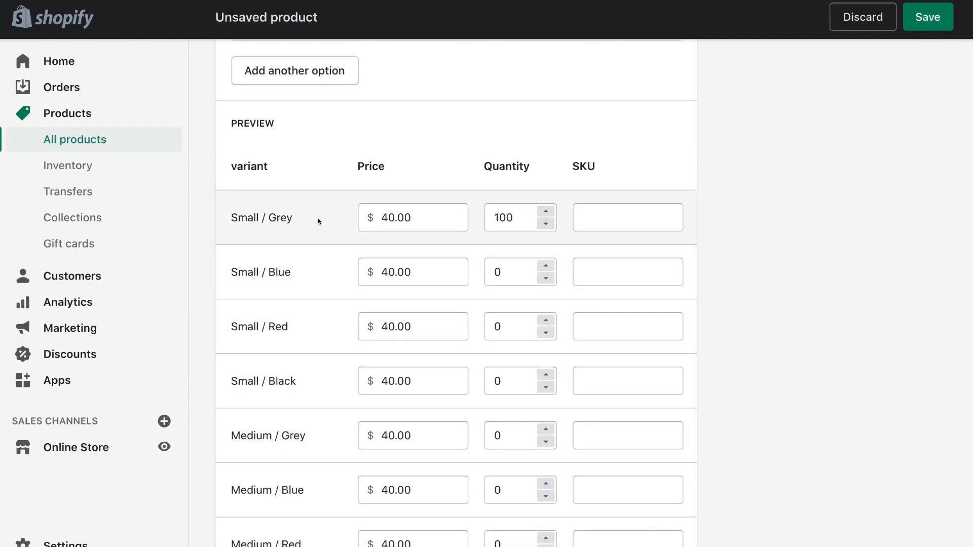
{"action": "scroll", "coordinate": [319, 272], "scroll_direction": "down", "scroll_amount": 3}
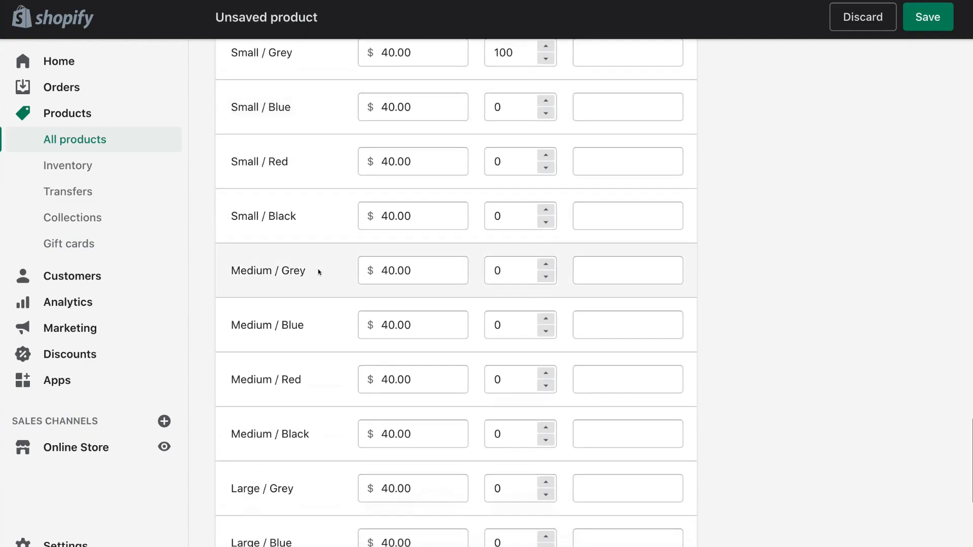
{"action": "scroll", "coordinate": [318, 266], "scroll_direction": "up", "scroll_amount": 1}
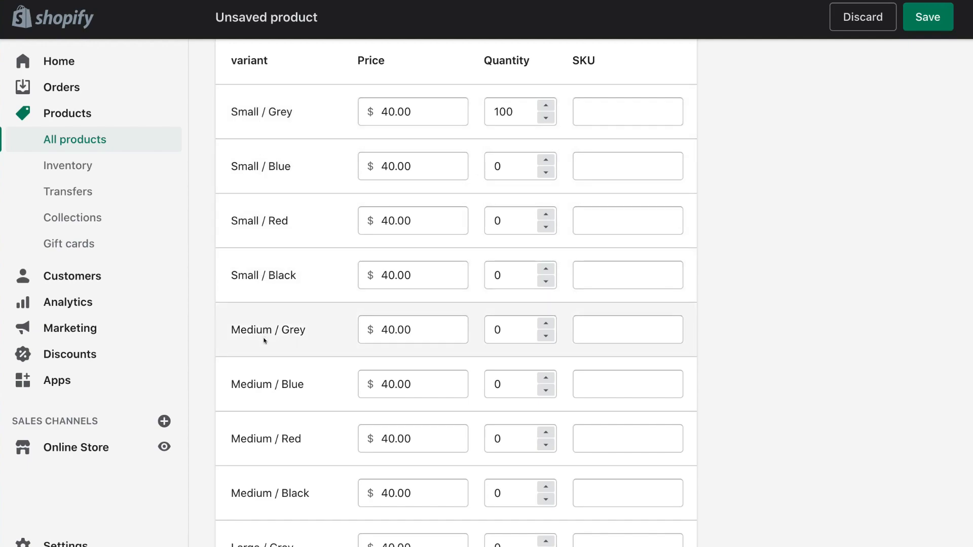
{"action": "scroll", "coordinate": [264, 340], "scroll_direction": "down", "scroll_amount": 1}
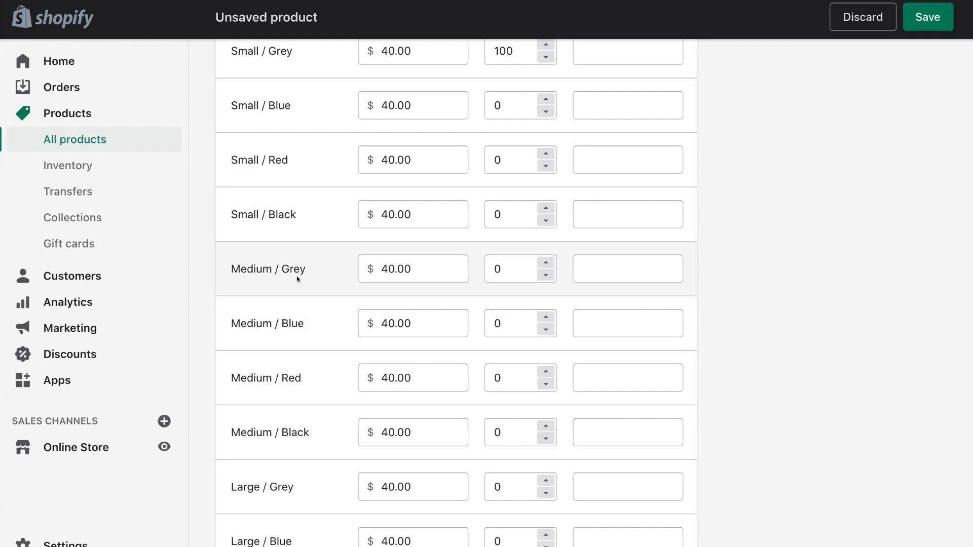
{"action": "scroll", "coordinate": [296, 423], "scroll_direction": "down", "scroll_amount": 3}
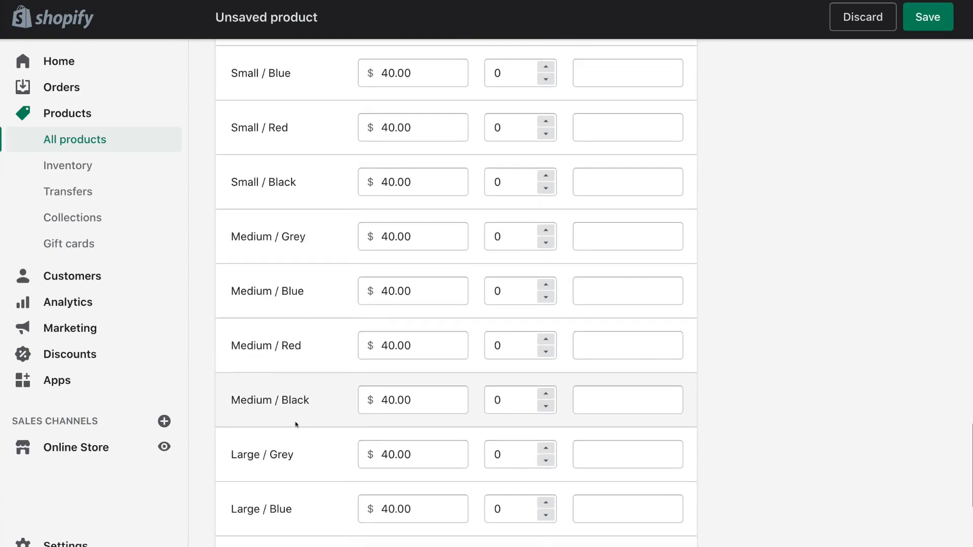
{"action": "scroll", "coordinate": [295, 424], "scroll_direction": "down", "scroll_amount": 1}
{"action": "scroll", "coordinate": [295, 424], "scroll_direction": "up", "scroll_amount": 7}
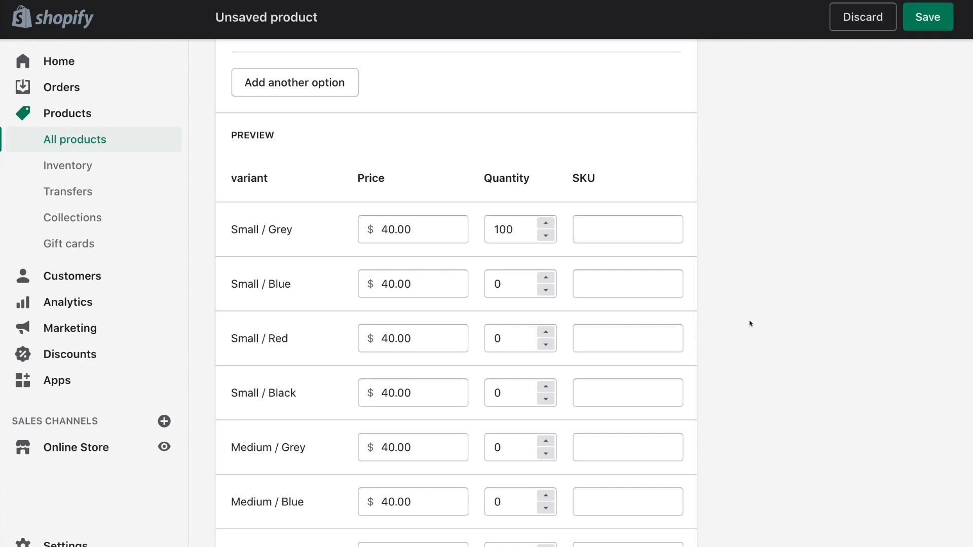
{"action": "scroll", "coordinate": [752, 324], "scroll_direction": "down", "scroll_amount": 1}
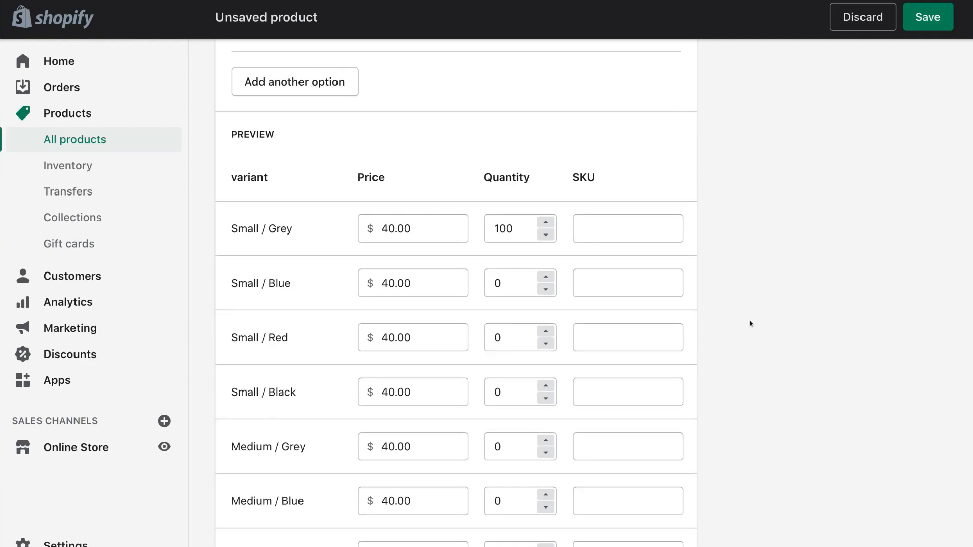
{"action": "scroll", "coordinate": [752, 324], "scroll_direction": "down", "scroll_amount": 3}
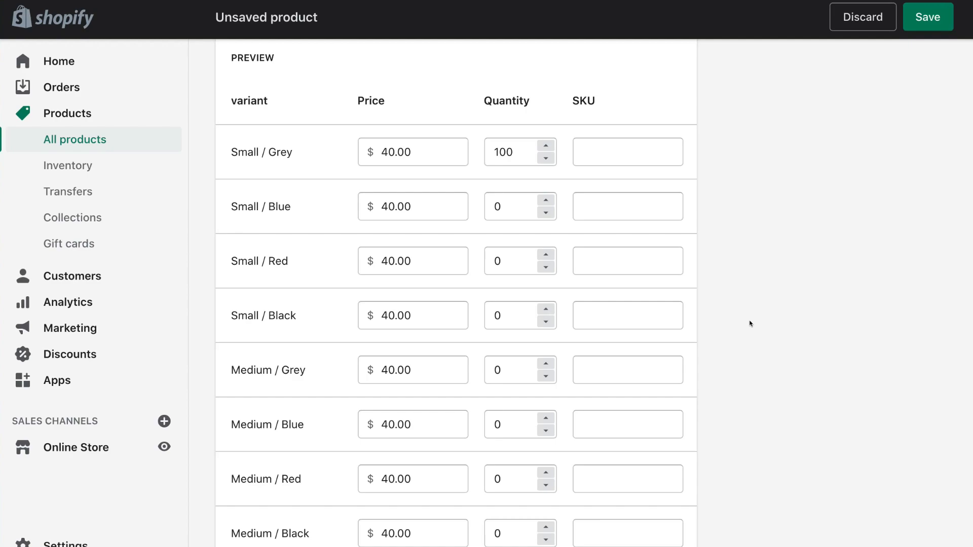
Open the website SEO for editing and delete the dashed line and all text following "options available." from its description.
{"action": "scroll", "coordinate": [751, 323], "scroll_direction": "down", "scroll_amount": 20}
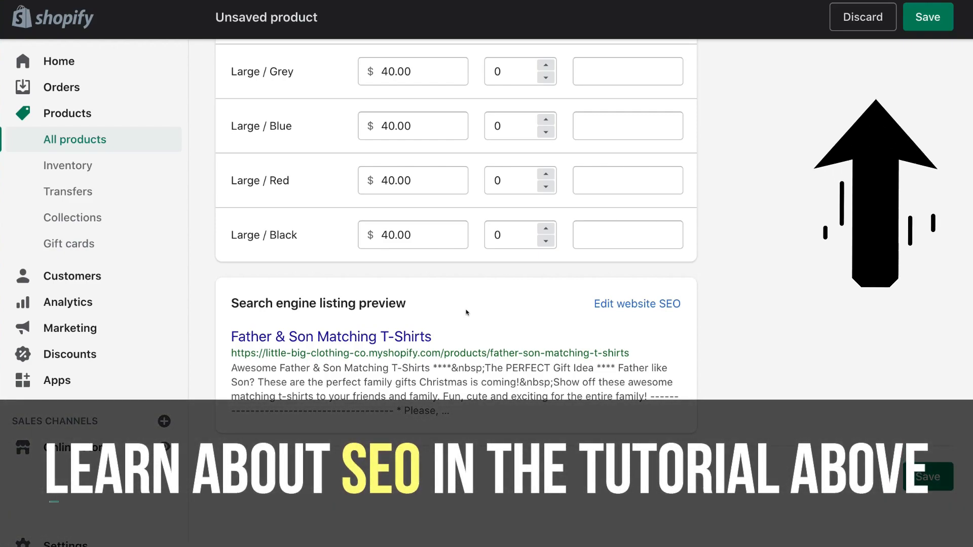
{"action": "left_click", "coordinate": [611, 304]}
{"action": "scroll", "coordinate": [611, 305], "scroll_direction": "down", "scroll_amount": 5}
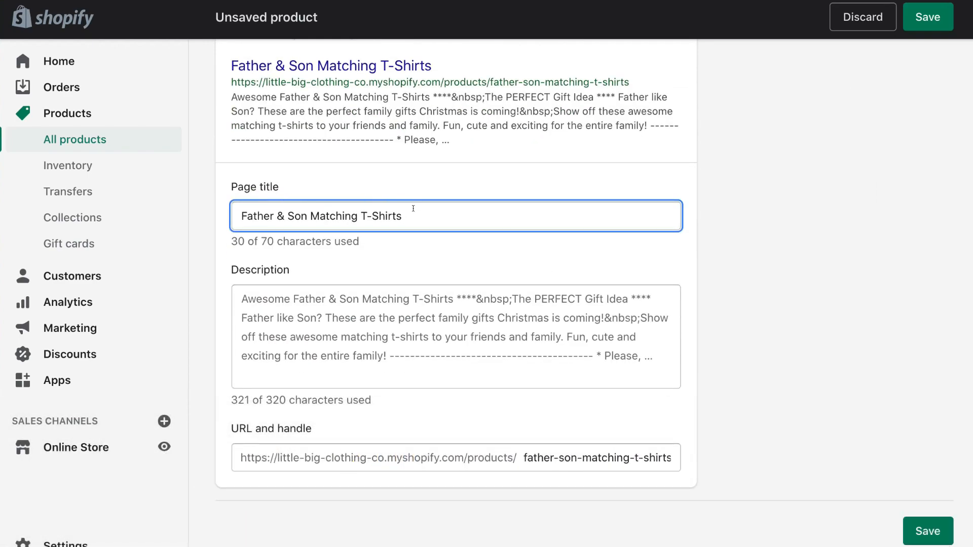
{"action": "left_click", "coordinate": [307, 310]}
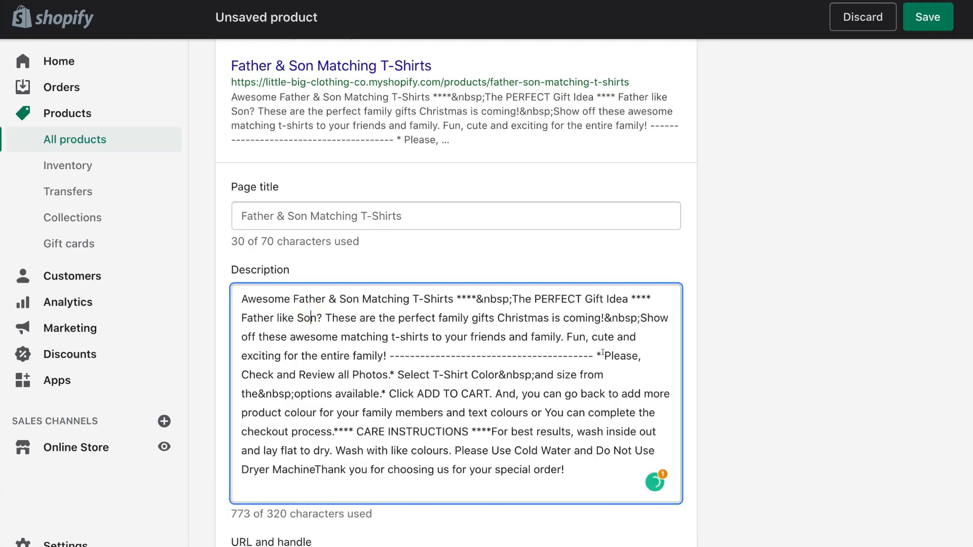
{"action": "left_click_drag", "start_coordinate": [603, 356], "coordinate": [388, 354]}
{"action": "key", "text": "BackSpace"}
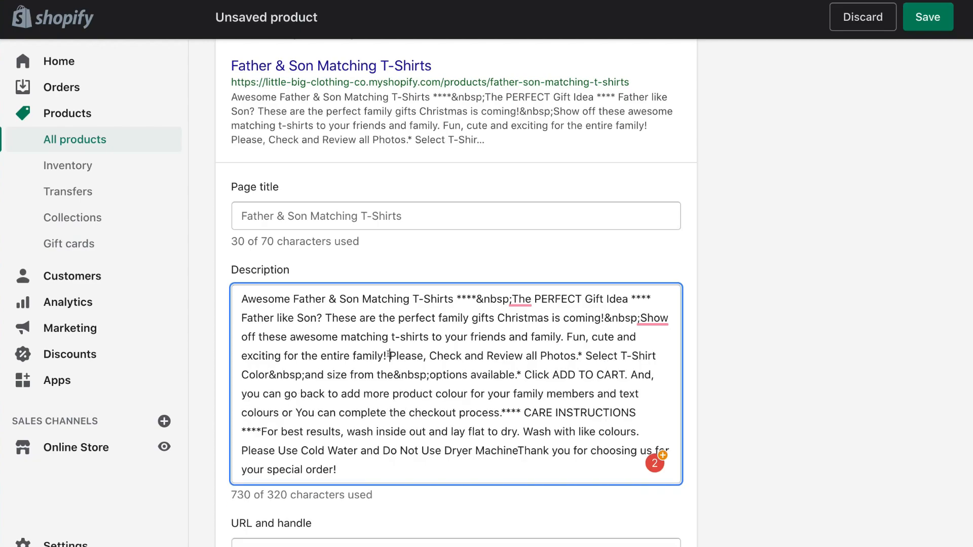
{"action": "left_click_drag", "start_coordinate": [469, 462], "coordinate": [514, 372]}
{"action": "key", "text": "BackSpace"}
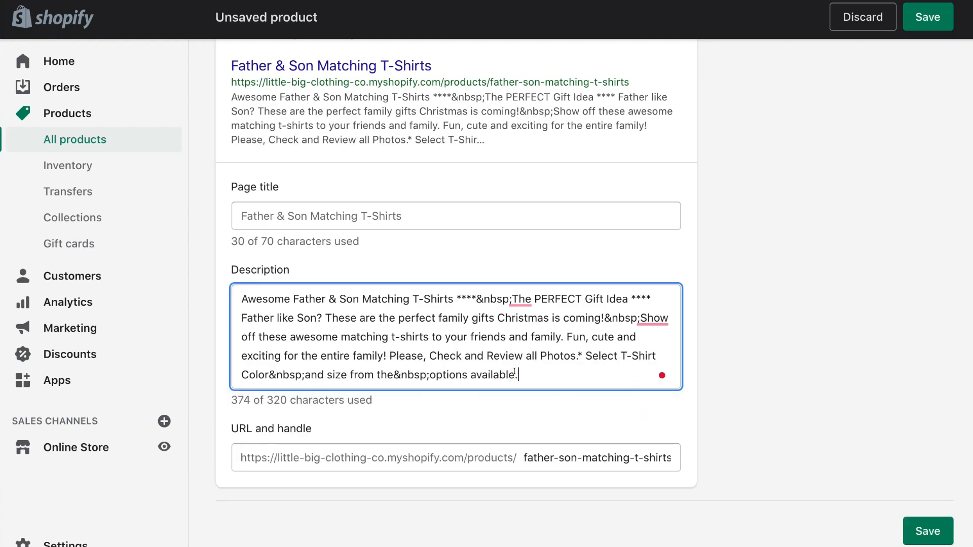
Remove "****&nbsp;" after "Matching T-Shirts" in the SEO description and start a new line before "The PERFECT Gift Idea".
{"action": "left_click", "coordinate": [512, 298]}
{"action": "key", "text": "BackSpace"}
{"action": "key", "text": "BackSpace"}
{"action": "key", "text": "BackSpace"}
{"action": "key", "text": "BackSpace"}
{"action": "key", "text": "BackSpace"}
{"action": "key", "text": "BackSpace"}
{"action": "key", "text": "BackSpace"}
{"action": "key", "text": "BackSpace"}
{"action": "key", "text": "BackSpace"}
{"action": "key", "text": "BackSpace"}
{"action": "key", "text": "BackSpace"}
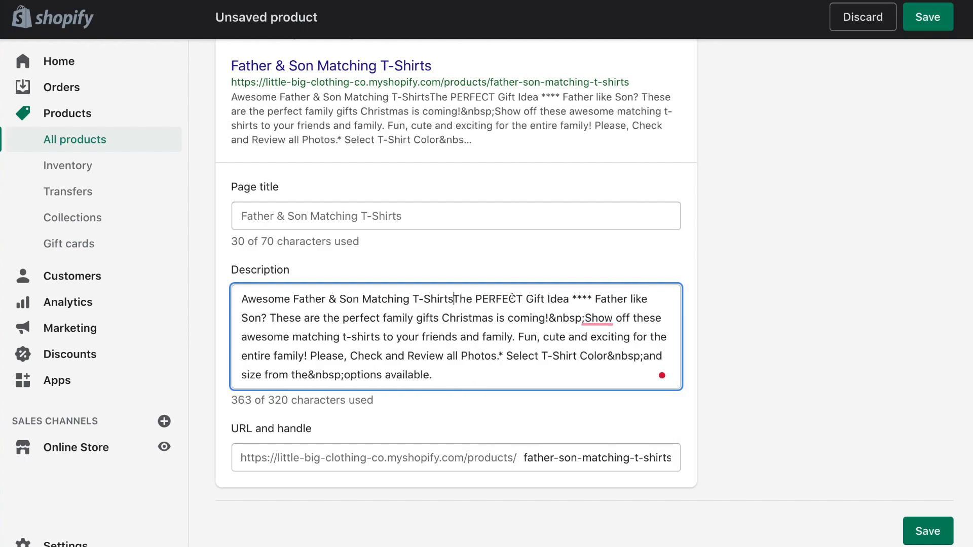
{"action": "key", "text": "Return"}
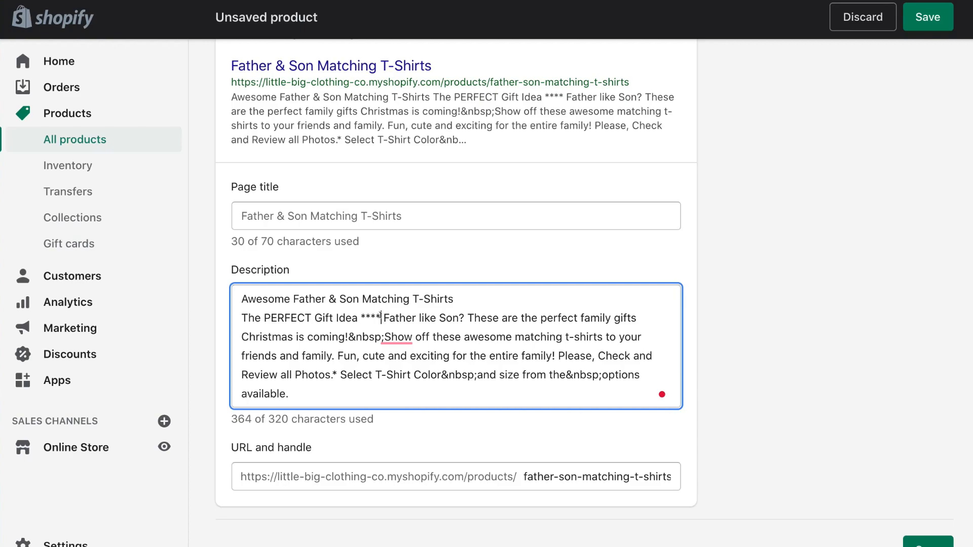
Replace the asterisks after "Gift Idea" with a period and delete everything after "friends and family." in the SEO description.
{"action": "left_click_drag", "start_coordinate": [381, 315], "coordinate": [358, 317]}
{"action": "key", "text": "BackSpace"}
{"action": "type", "text": "."}
{"action": "left_click_drag", "start_coordinate": [290, 394], "coordinate": [338, 356]}
{"action": "key", "text": "BackSpace"}
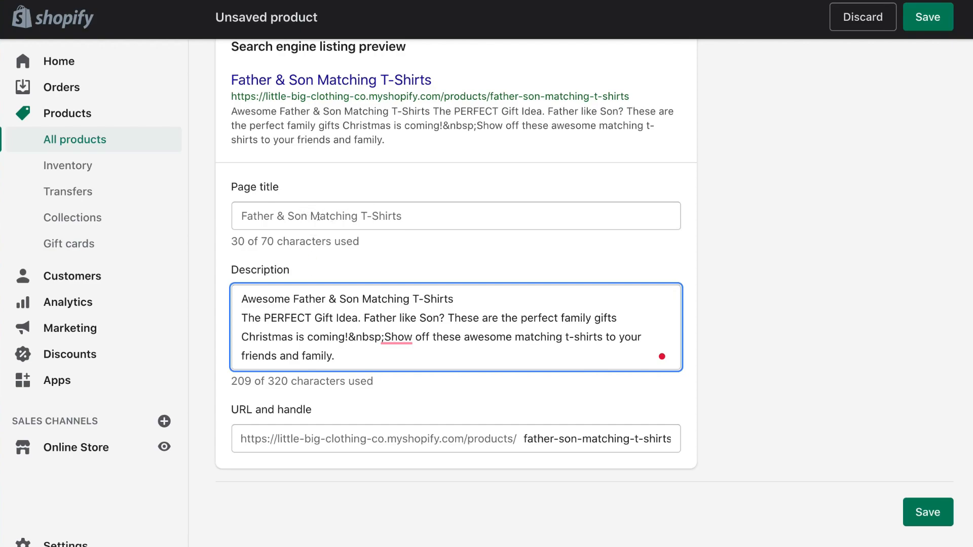
{"action": "left_click_drag", "start_coordinate": [311, 216], "coordinate": [403, 216]}
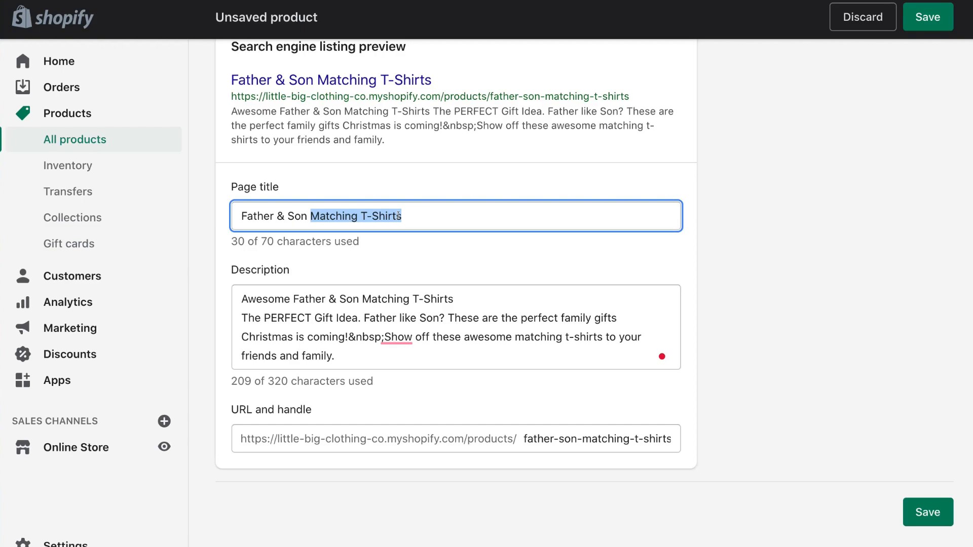
{"action": "left_click_drag", "start_coordinate": [362, 299], "coordinate": [452, 300]}
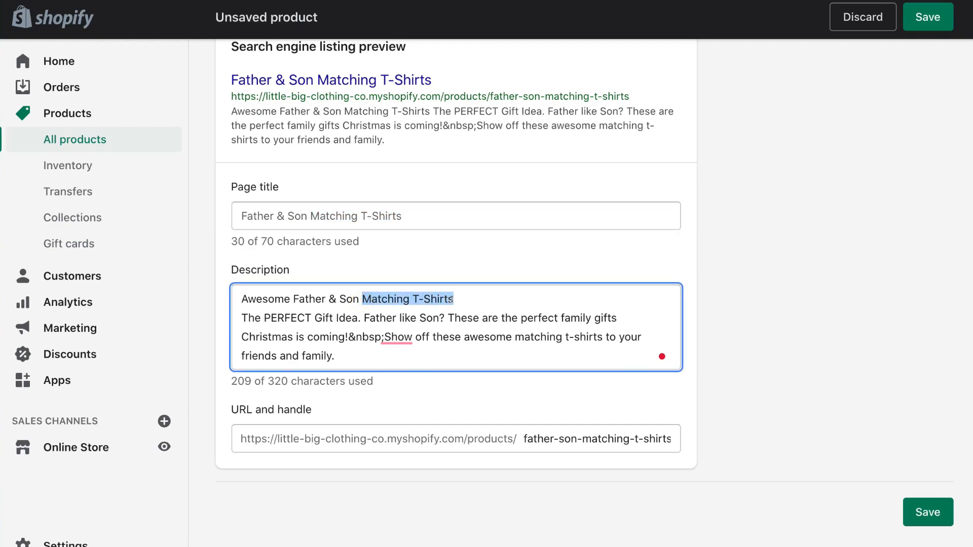
{"action": "left_click", "coordinate": [510, 290]}
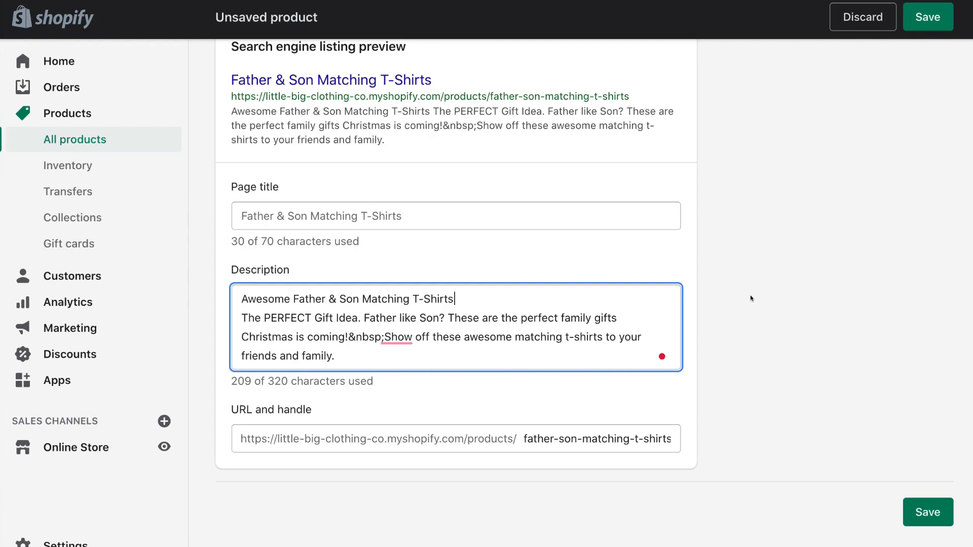
{"action": "left_click", "coordinate": [751, 298]}
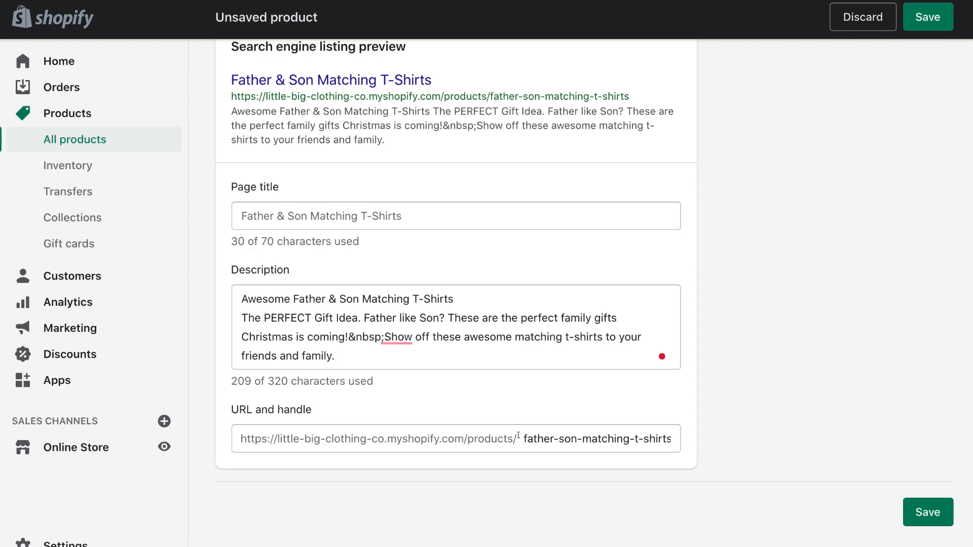
Save the new Father & Son Matching T-Shirts product.
{"action": "left_click", "coordinate": [917, 505]}
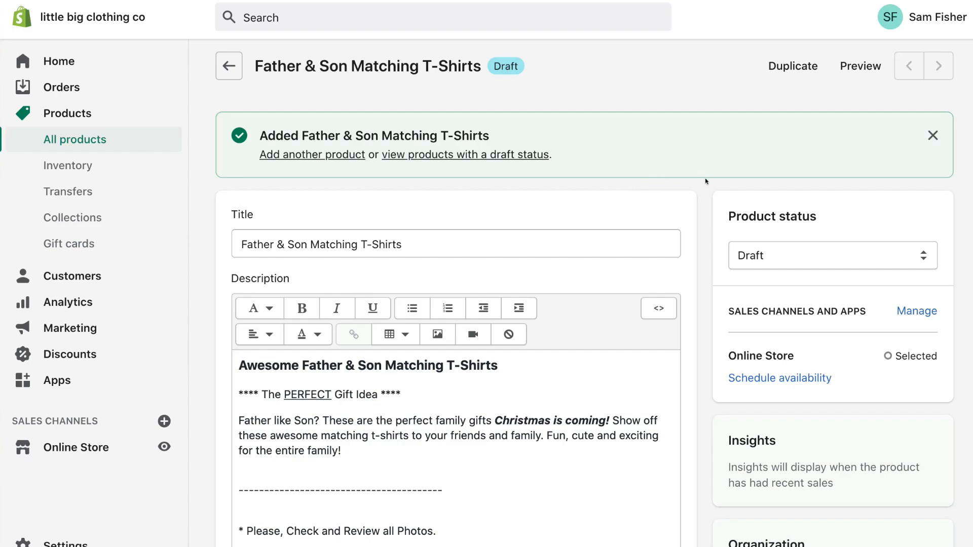
{"action": "scroll", "coordinate": [704, 195], "scroll_direction": "down", "scroll_amount": 1}
{"action": "scroll", "coordinate": [704, 199], "scroll_direction": "down", "scroll_amount": 2}
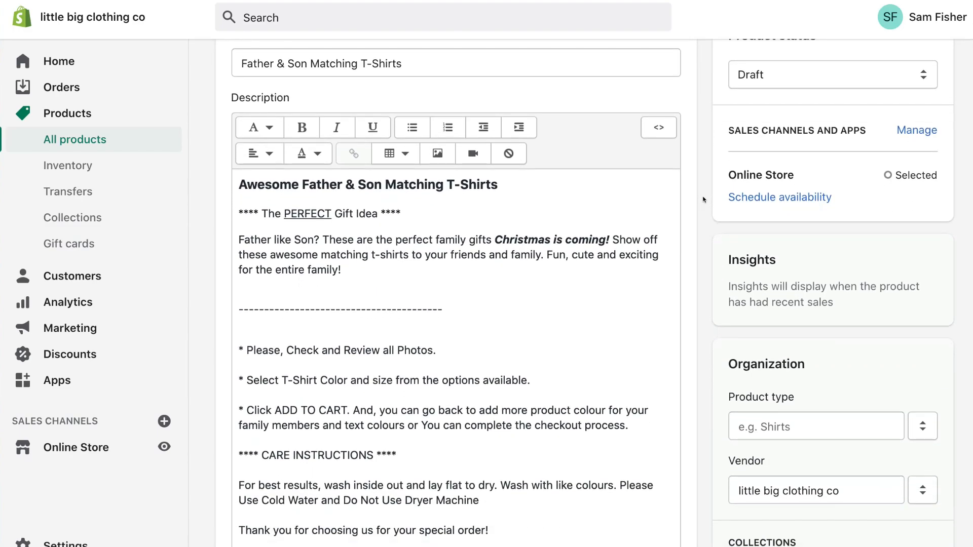
Set the product status of Father & Son Matching T-Shirts to Active.
{"action": "scroll", "coordinate": [704, 199], "scroll_direction": "up", "scroll_amount": 2}
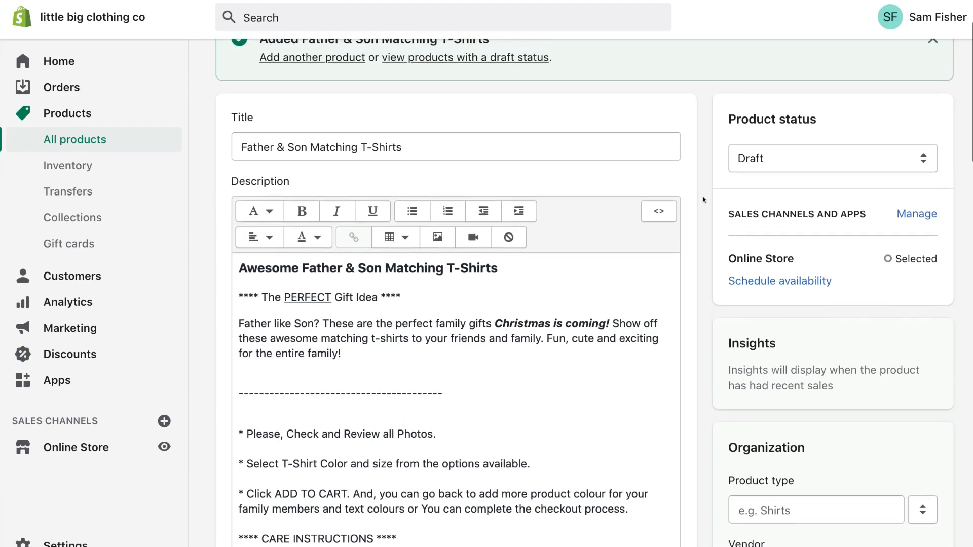
{"action": "left_click", "coordinate": [910, 162]}
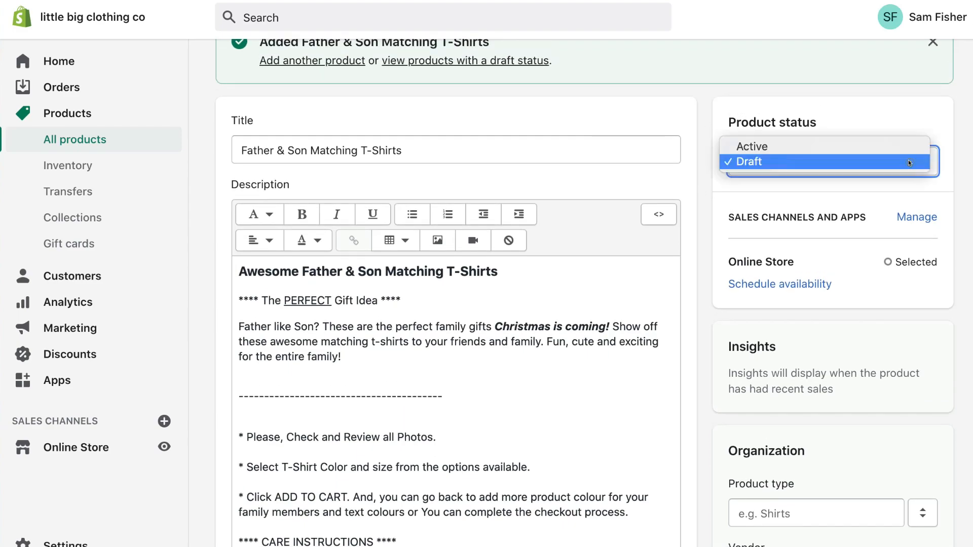
{"action": "left_click", "coordinate": [900, 143]}
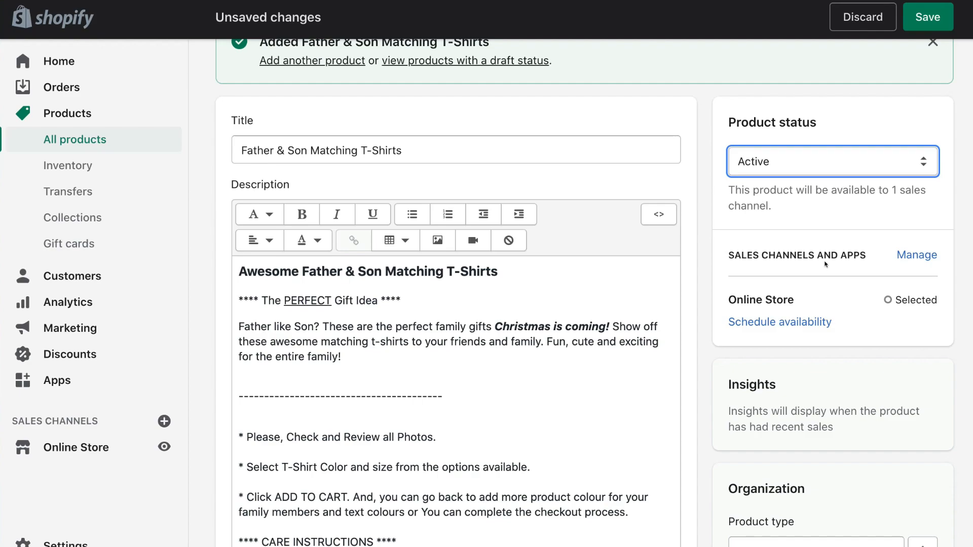
Review the product's sales channel selection and the Online Store availability schedule, leaving both as they are.
{"action": "left_click", "coordinate": [916, 257]}
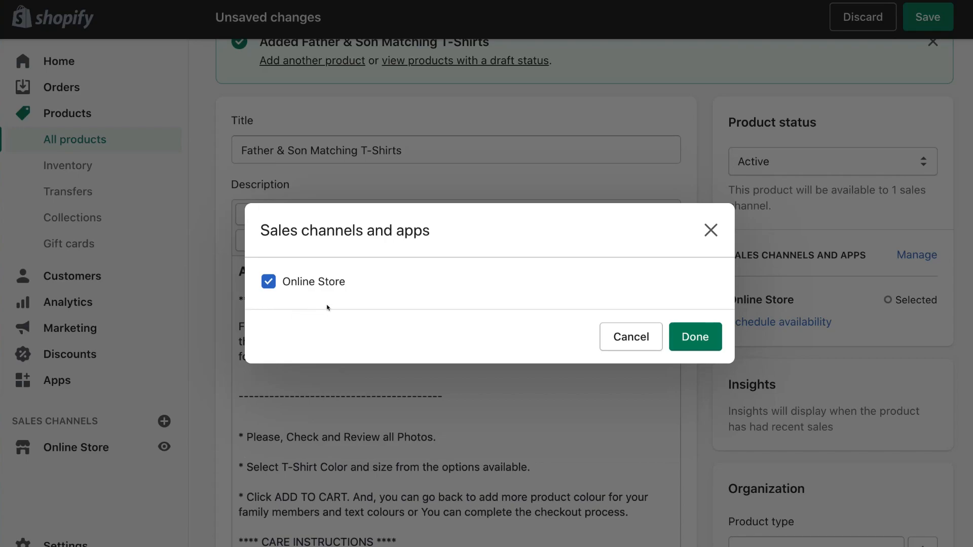
{"action": "left_click", "coordinate": [686, 336]}
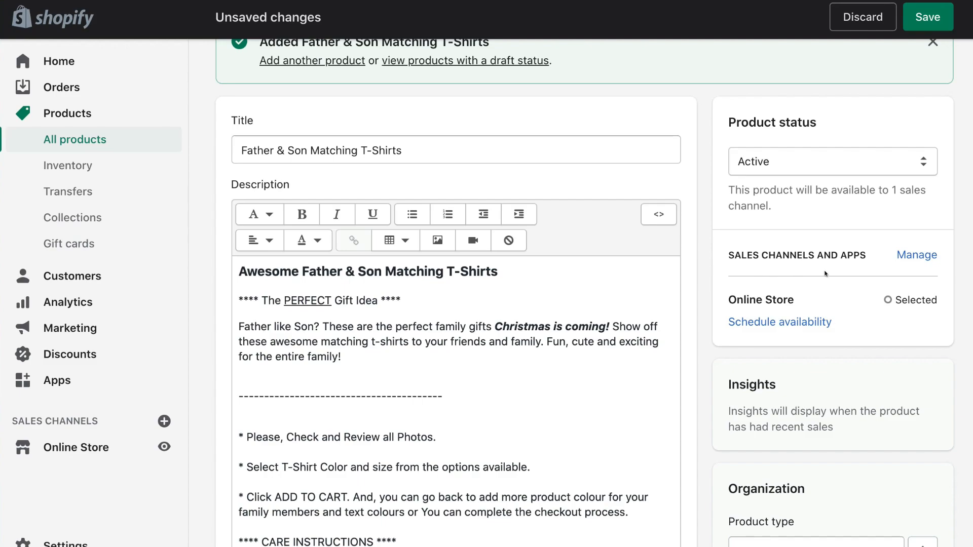
{"action": "left_click", "coordinate": [777, 327]}
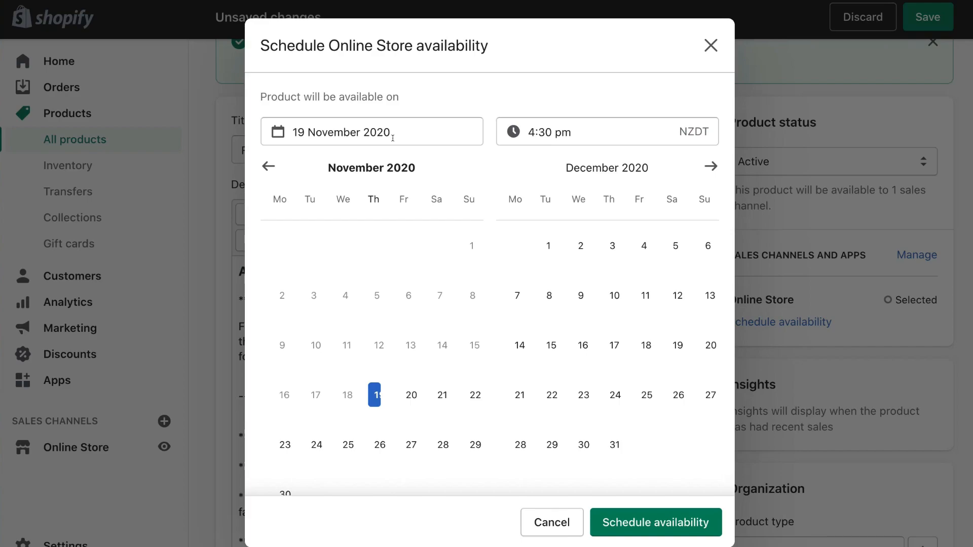
{"action": "left_click", "coordinate": [711, 46]}
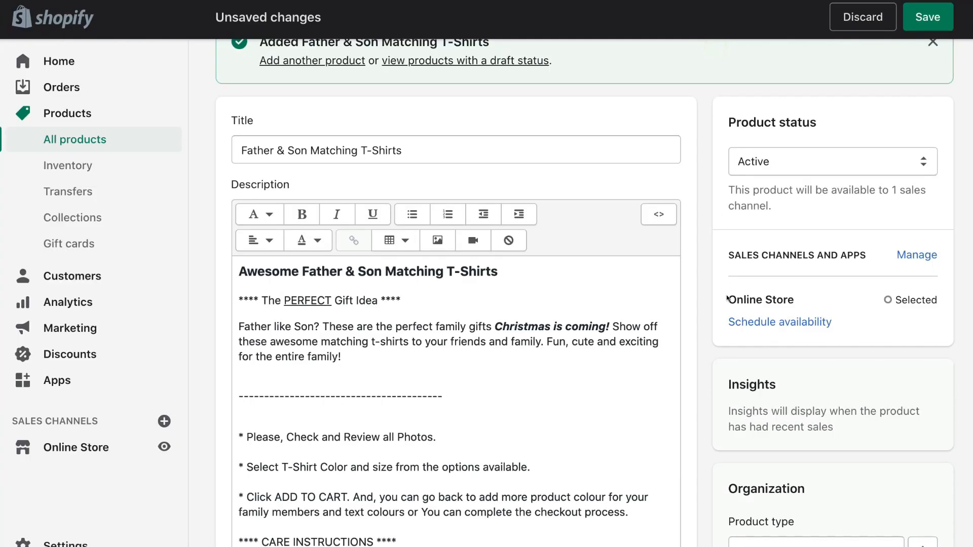
Add "Matching T-shirts" as the product type in the product's organization details.
{"action": "scroll", "coordinate": [727, 299], "scroll_direction": "down", "scroll_amount": 7}
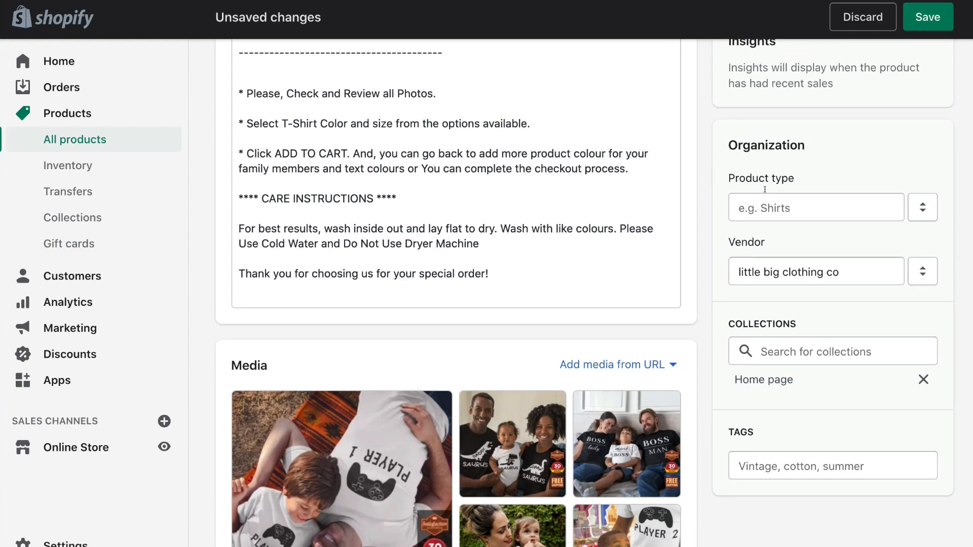
{"action": "left_click", "coordinate": [790, 201]}
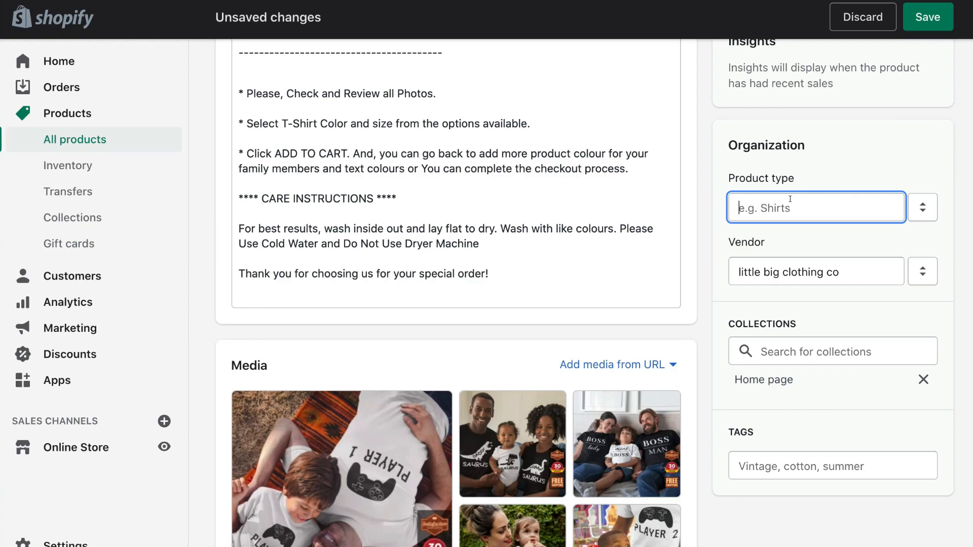
{"action": "type", "text": "Matching T-shirts"}
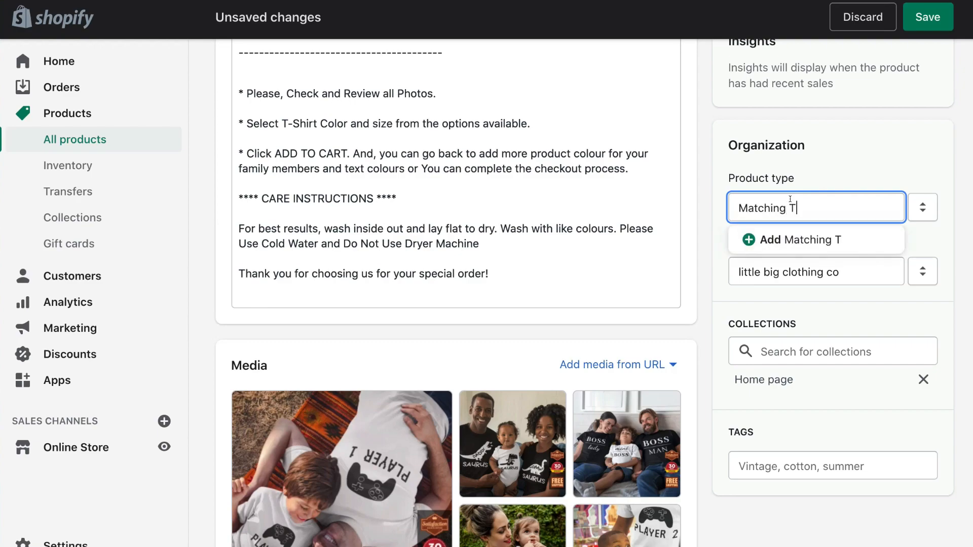
{"action": "left_click", "coordinate": [773, 239]}
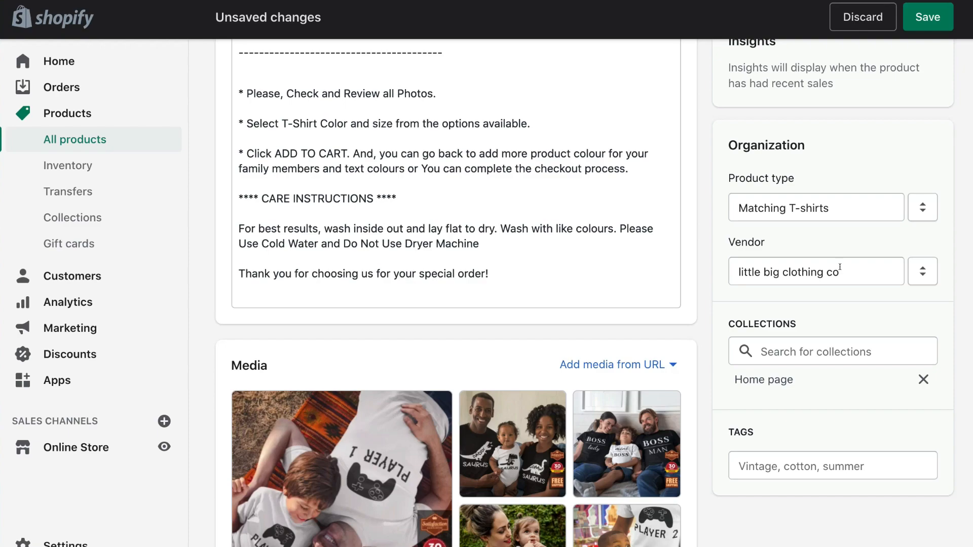
Check which collections are available for the product without changing the selection.
{"action": "scroll", "coordinate": [839, 268], "scroll_direction": "down", "scroll_amount": 3}
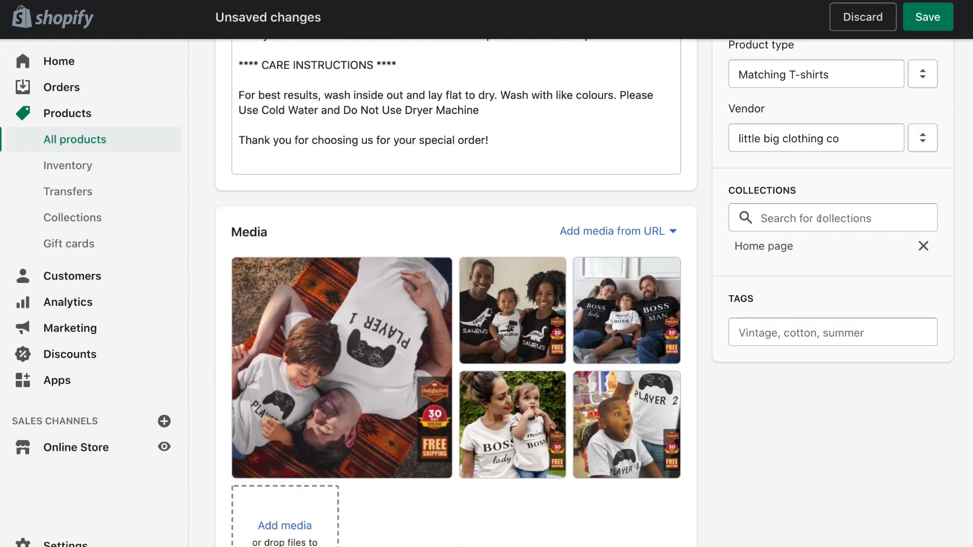
{"action": "left_click", "coordinate": [819, 219]}
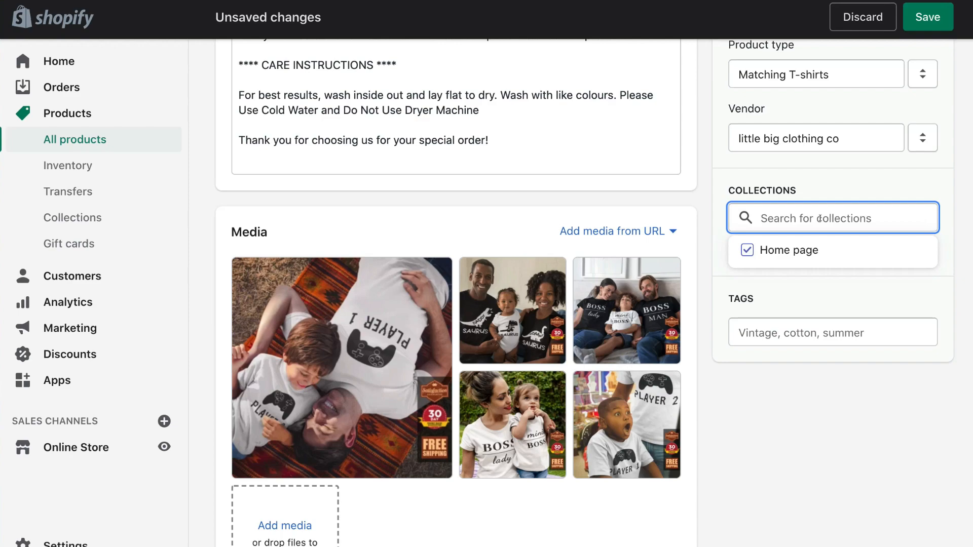
{"action": "left_click", "coordinate": [716, 209]}
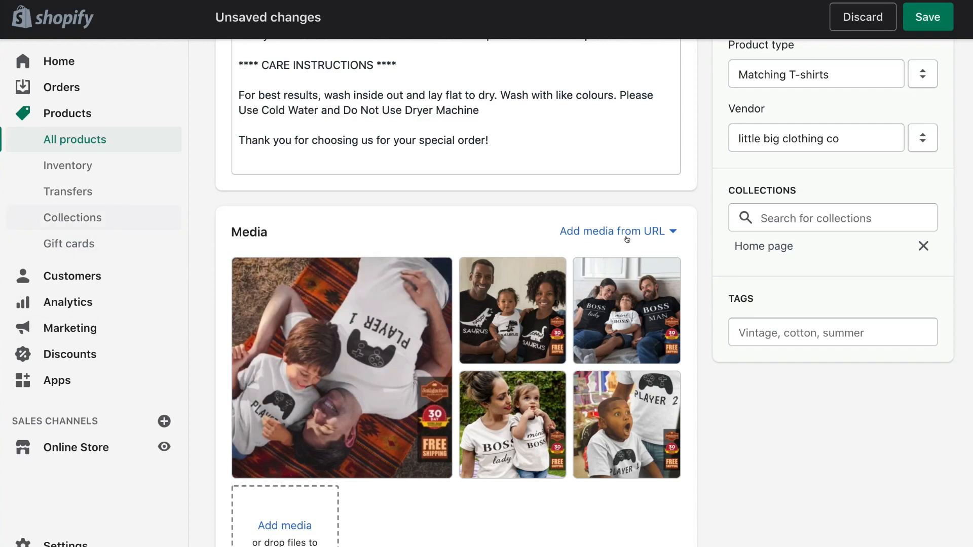
Add the tags "Matching", "t-shirt" and "Father" to the product.
{"action": "left_click", "coordinate": [783, 328]}
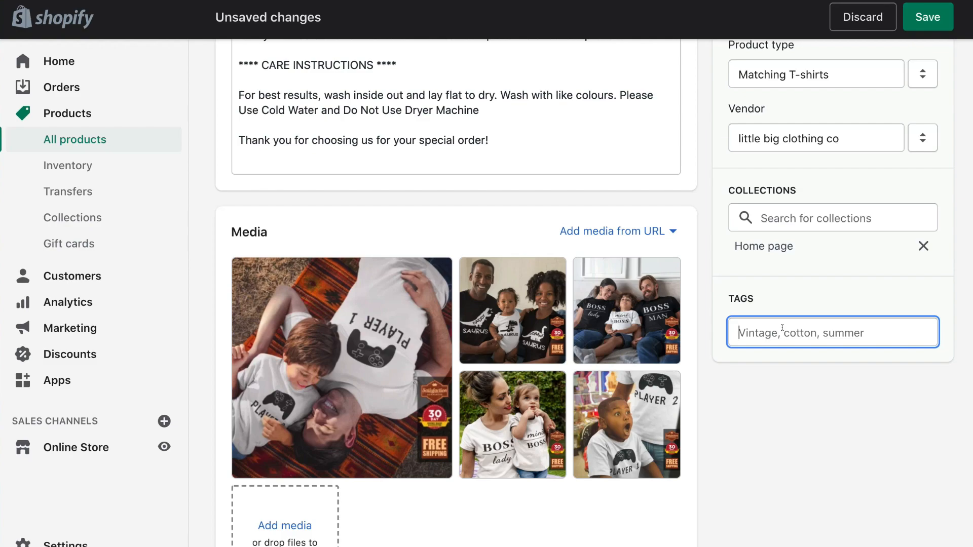
{"action": "type", "text": "Matching"}
{"action": "key", "text": "Return"}
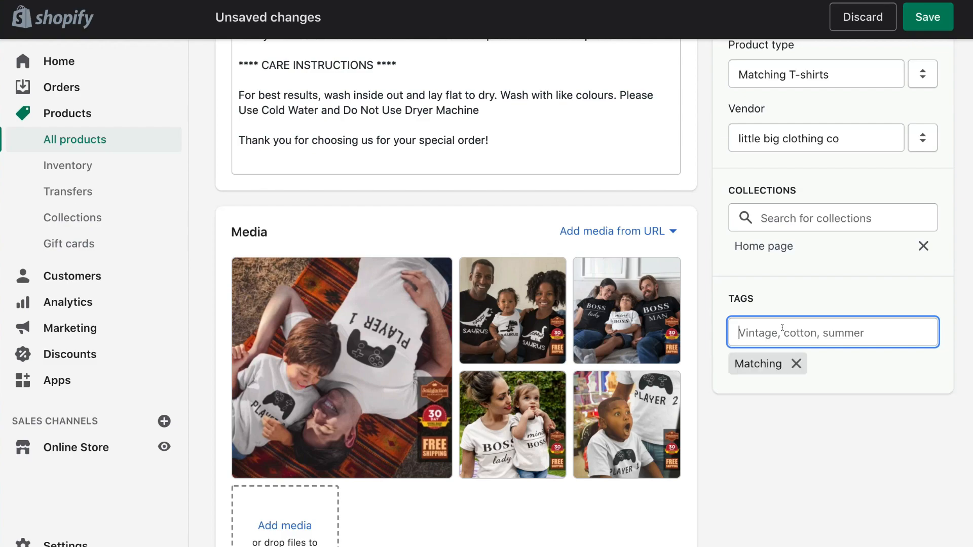
{"action": "type", "text": "t-shirt"}
{"action": "key", "text": "Return"}
{"action": "left_click", "coordinate": [770, 328]}
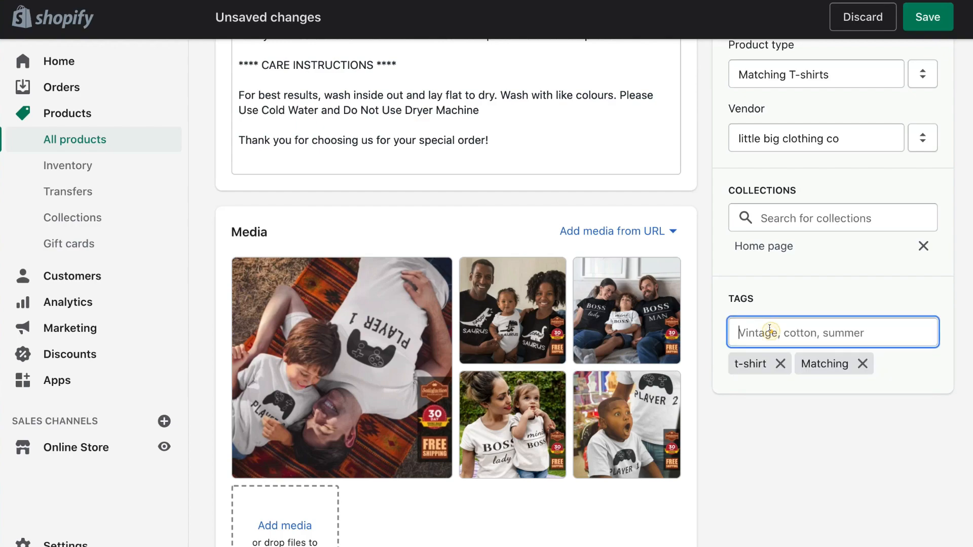
{"action": "type", "text": "Father"}
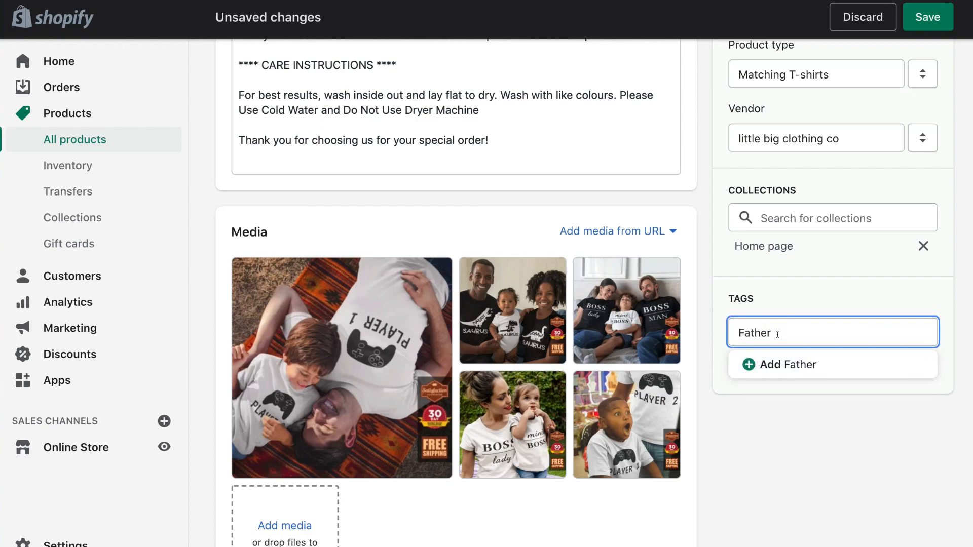
{"action": "left_click", "coordinate": [793, 362]}
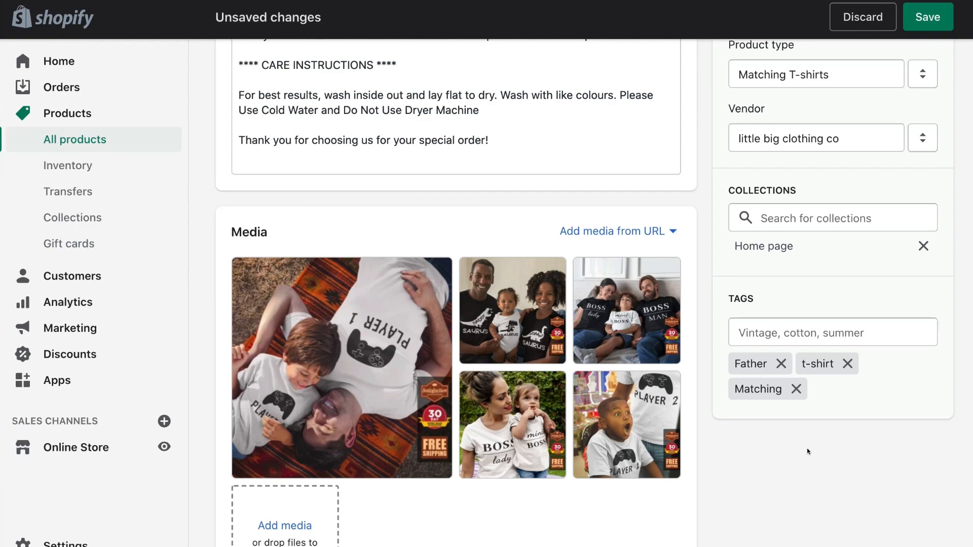
Save the changes to the product's status, type and tags.
{"action": "scroll", "coordinate": [808, 452], "scroll_direction": "up", "scroll_amount": 10}
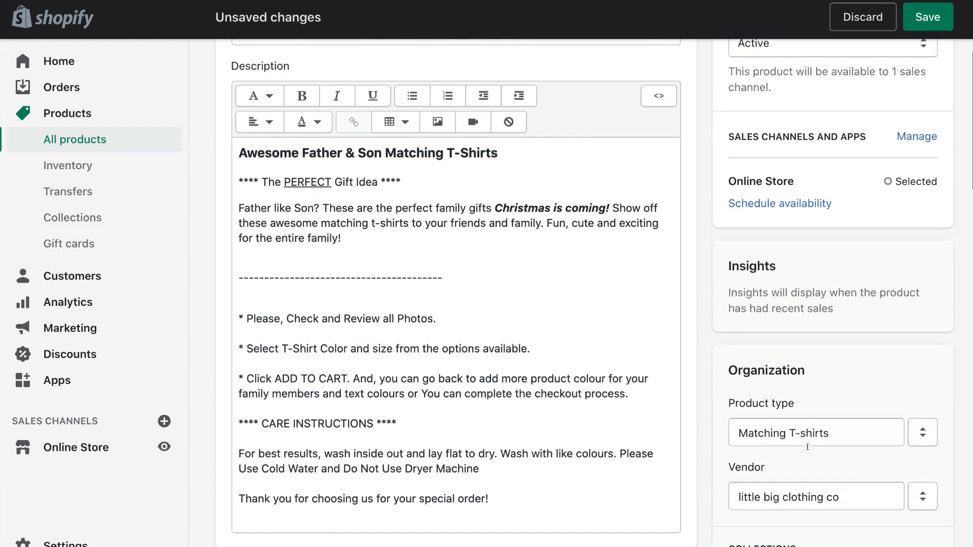
{"action": "scroll", "coordinate": [808, 452], "scroll_direction": "up", "scroll_amount": 3}
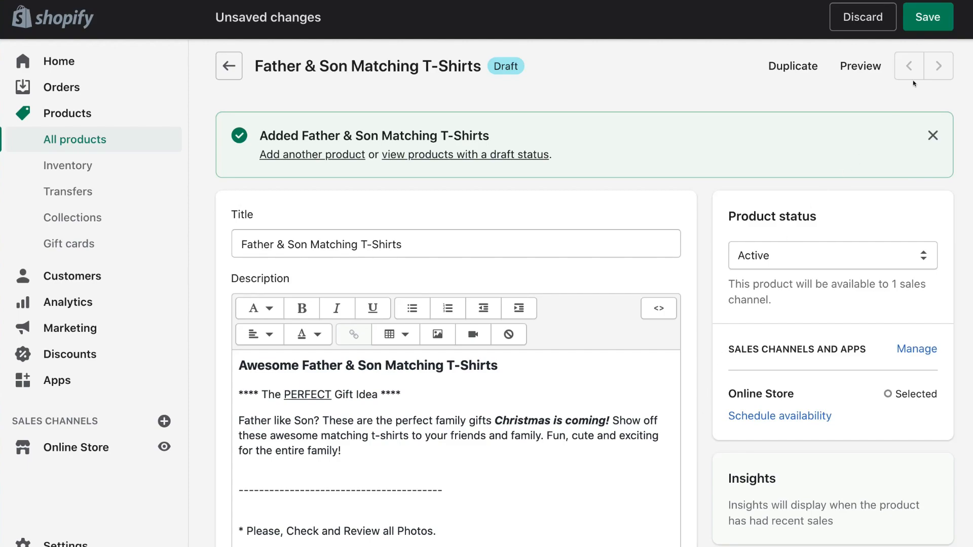
{"action": "left_click", "coordinate": [936, 17]}
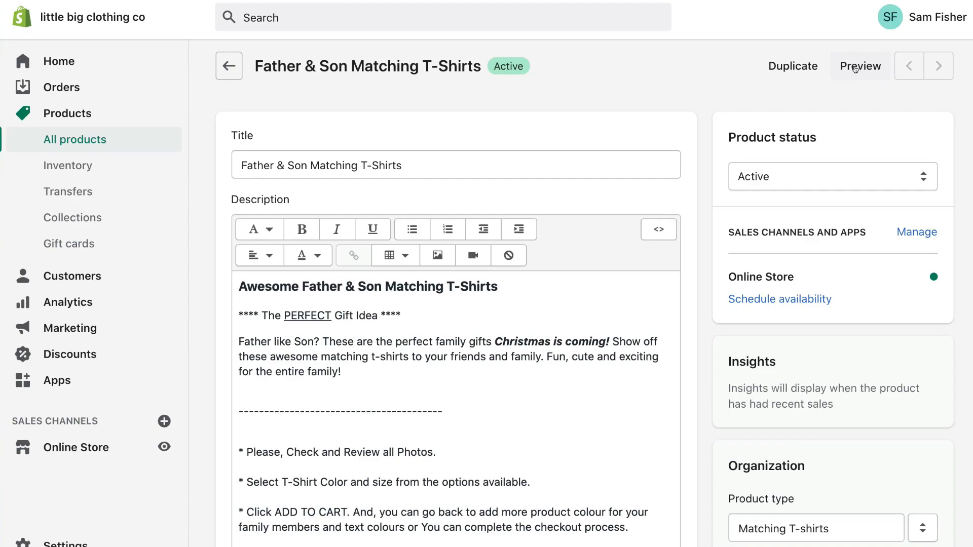
Preview the product in the online store and look over its images, price, size and color options, and description.
{"action": "left_click", "coordinate": [859, 71]}
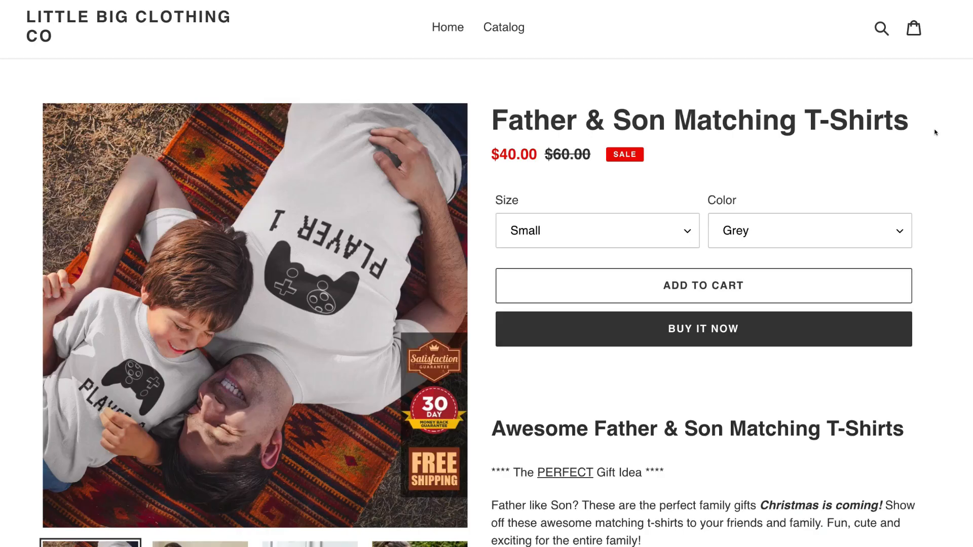
{"action": "scroll", "coordinate": [936, 132], "scroll_direction": "down", "scroll_amount": 5}
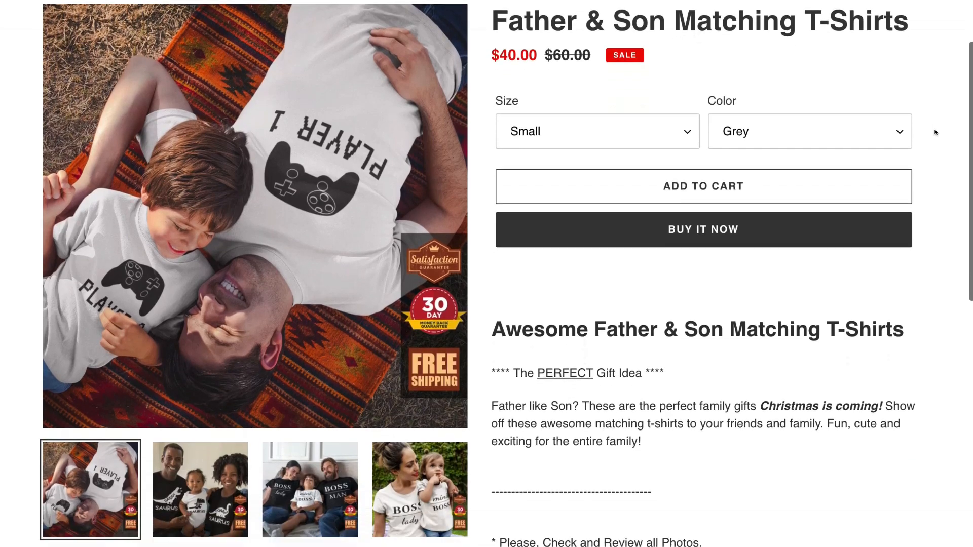
{"action": "scroll", "coordinate": [935, 133], "scroll_direction": "down", "scroll_amount": 3}
{"action": "scroll", "coordinate": [935, 132], "scroll_direction": "up", "scroll_amount": 8}
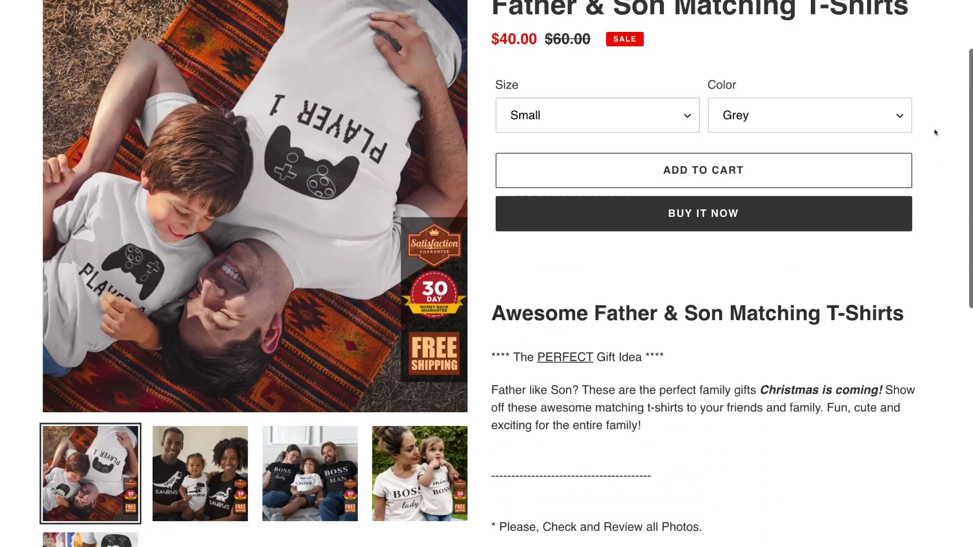